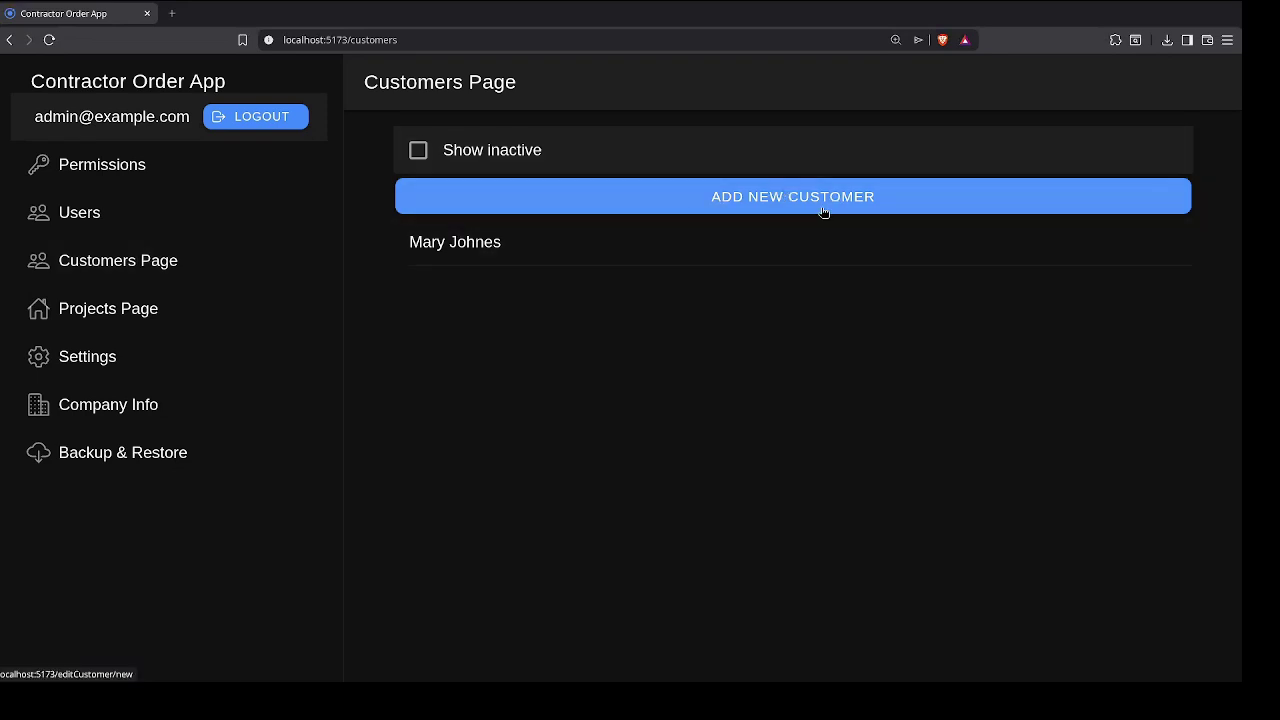
Step: Start a new customer record from the Customers page
left_click(784, 200)
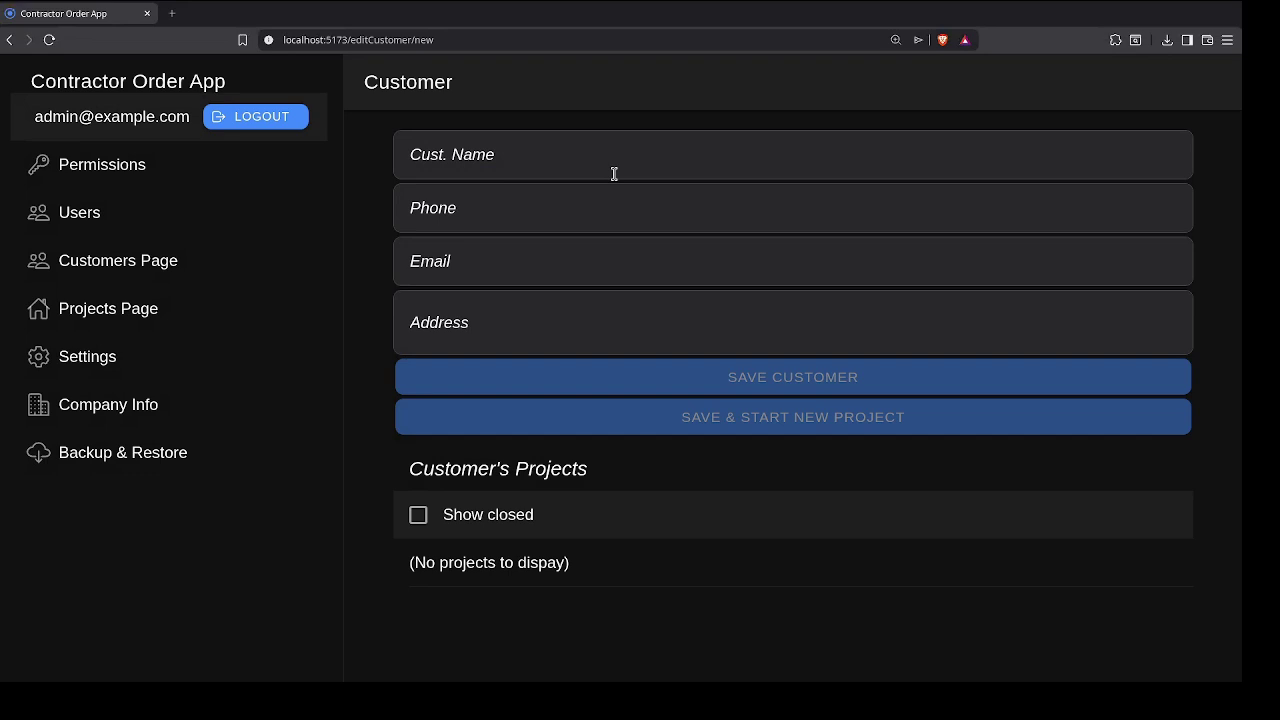
Step: Enter the customer's name, phone, e-mail and two-line address, then save and start a project
type("John J")
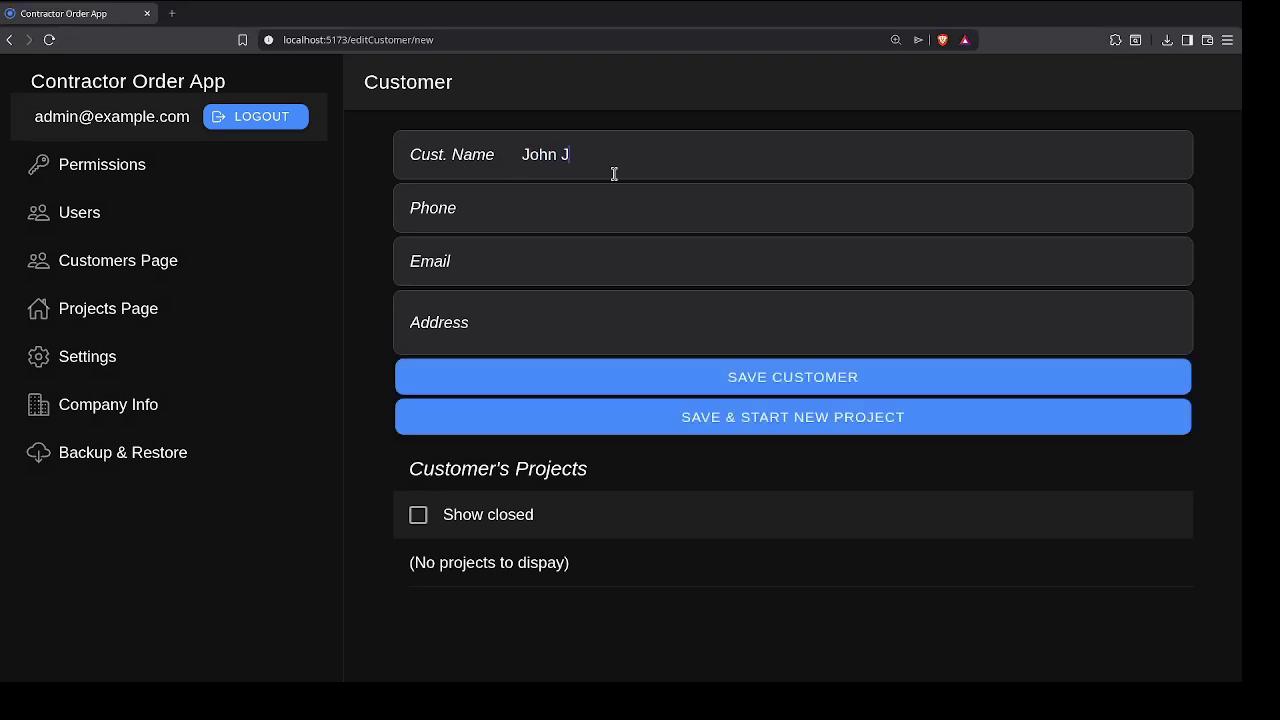
type("ohnes")
key("Tab")
type("(")
type("444)")
type(" 555-4444")
type("john@")
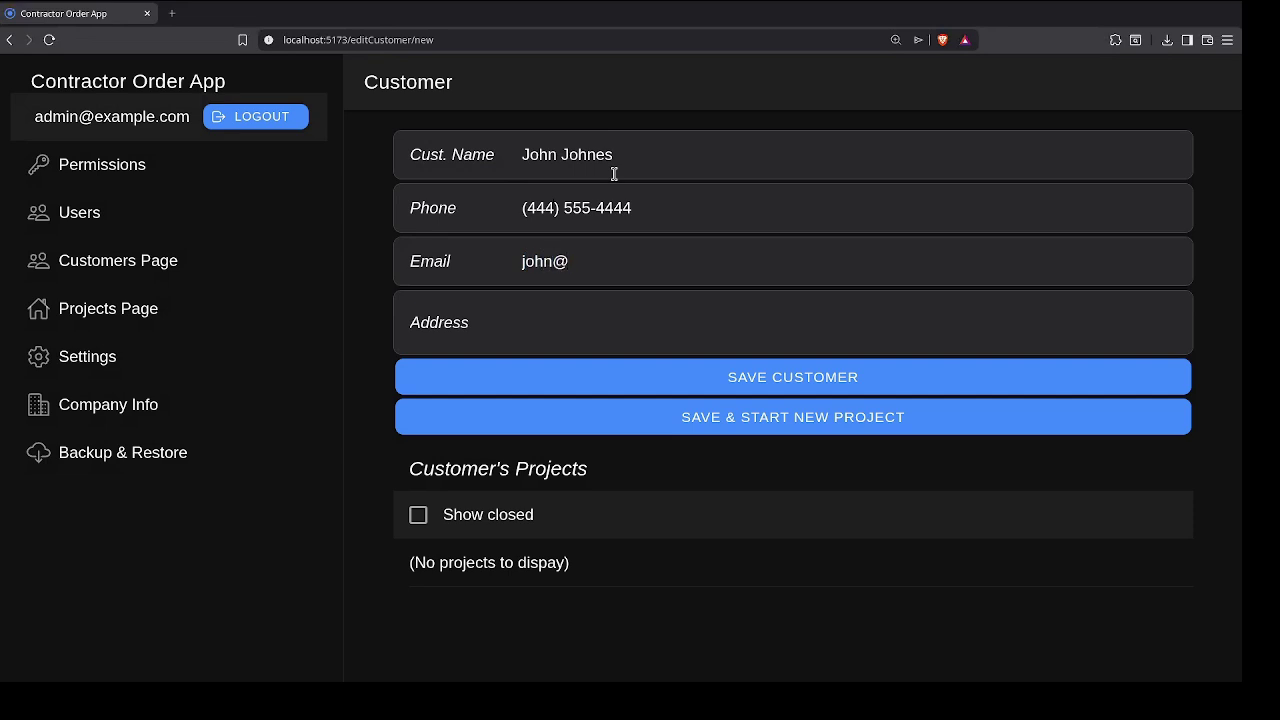
type("example.com")
key("Tab")
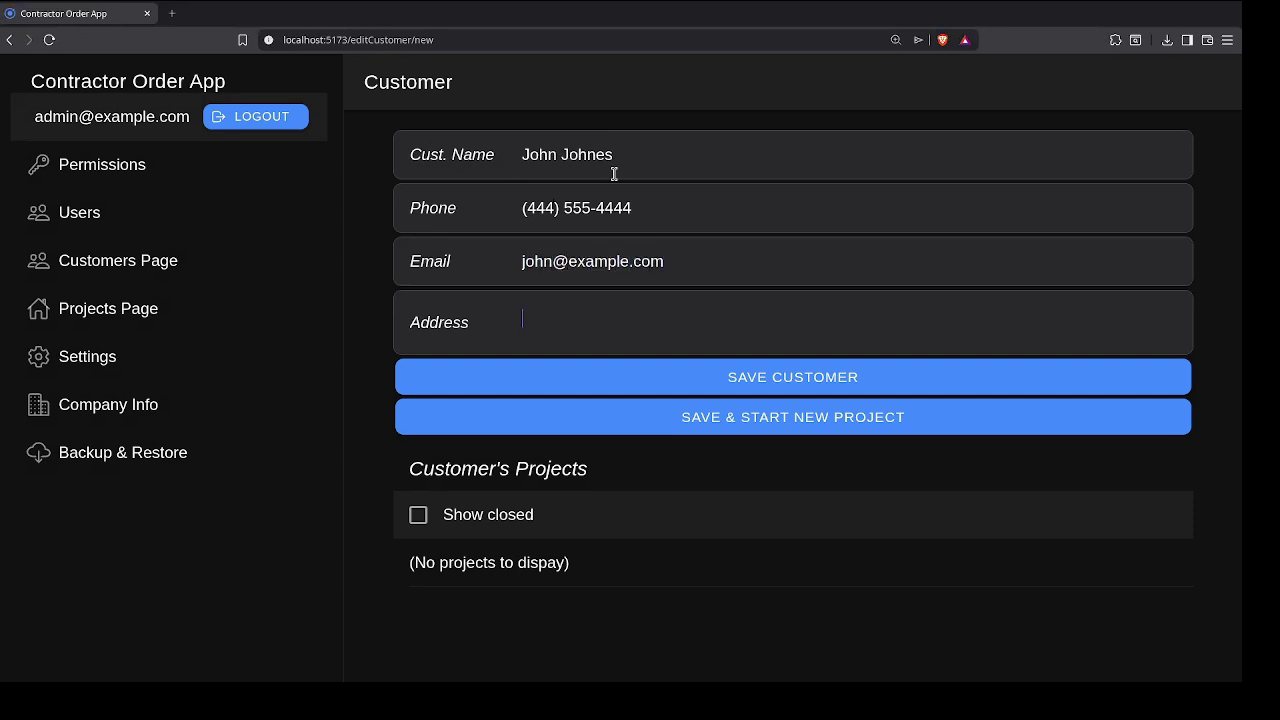
type("123 Something st")
key("Return")
type("New")
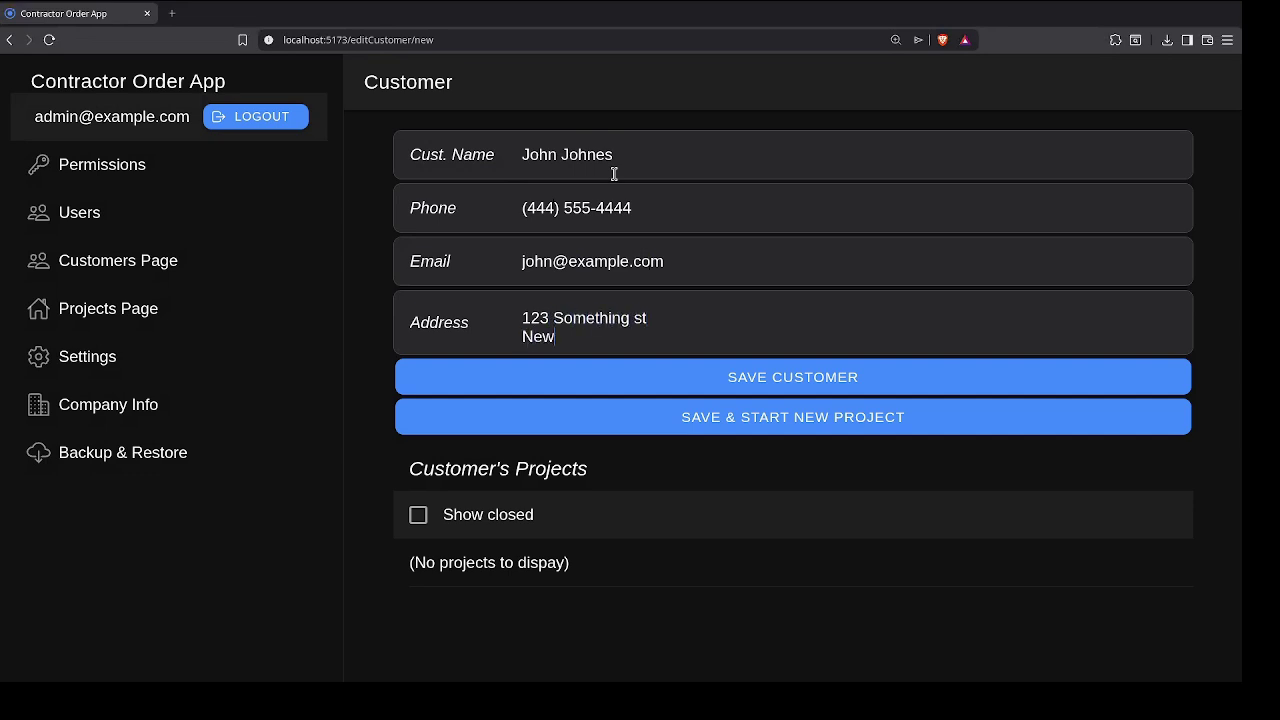
type(" York, nY")
type("NY, 66666")
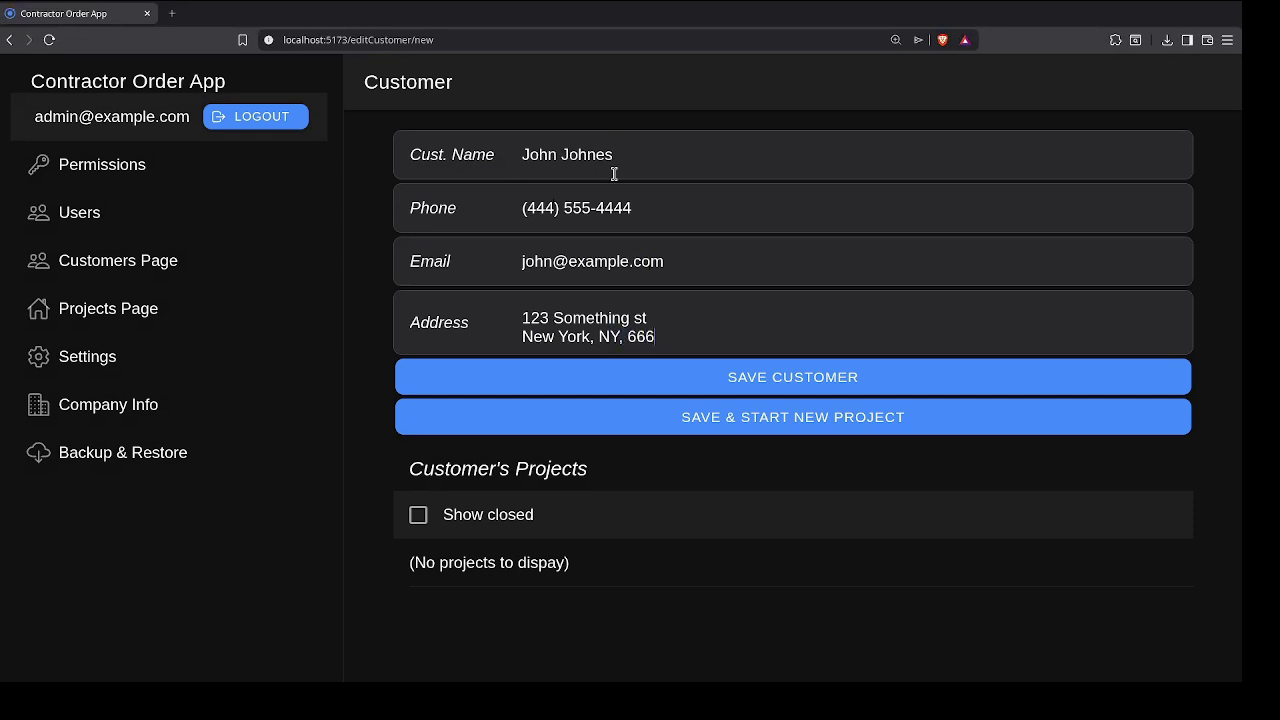
left_click(806, 420)
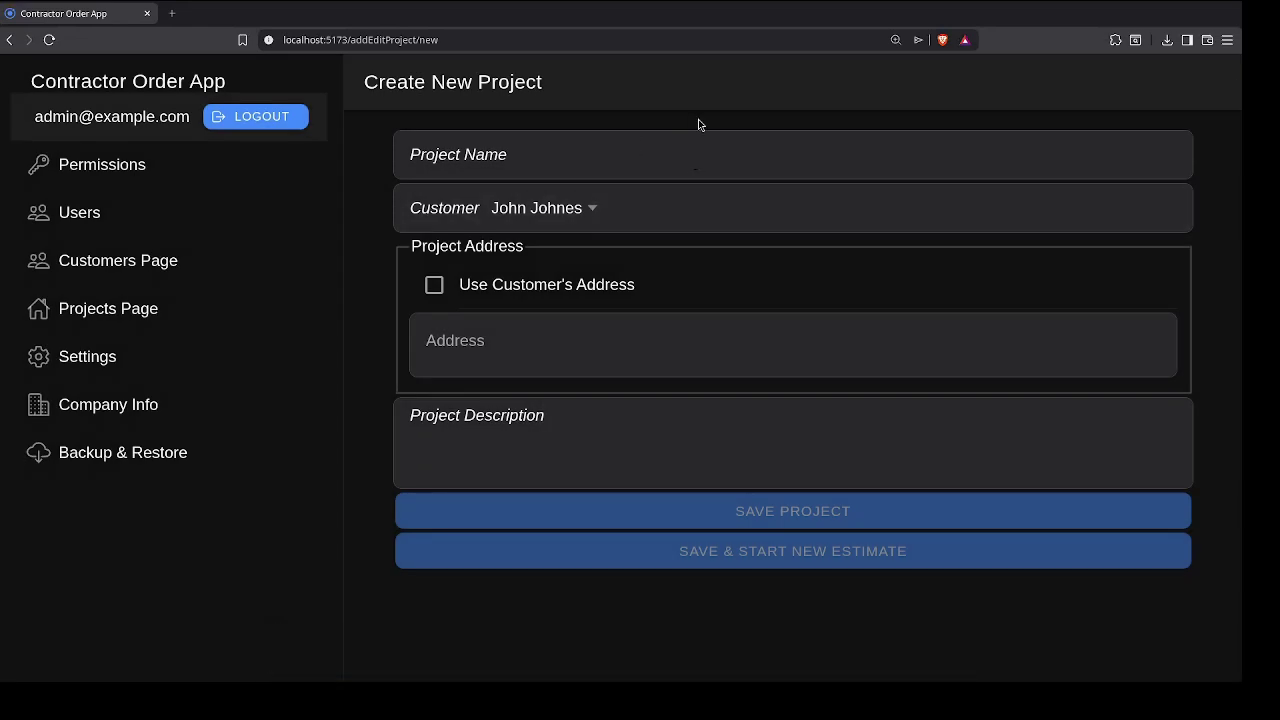
Step: Name the project 'New House', prefixed with the customer's first name
type("New House")
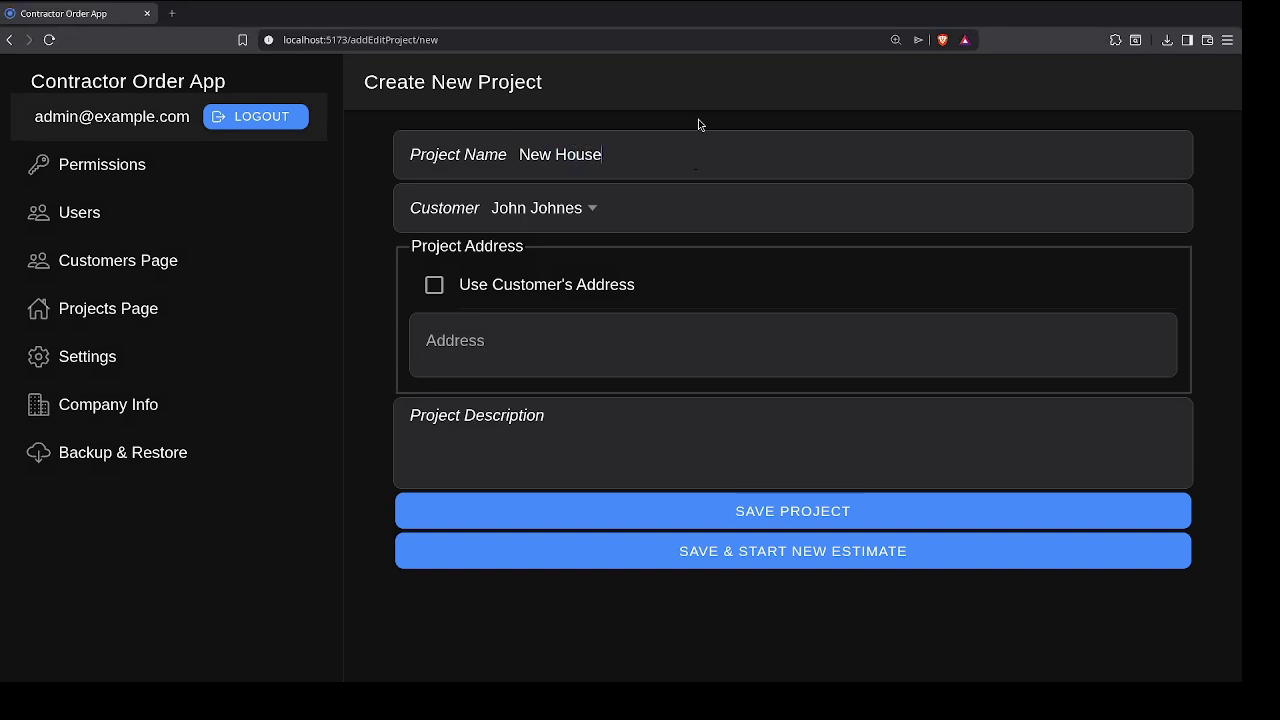
key("Home")
type("Joh")
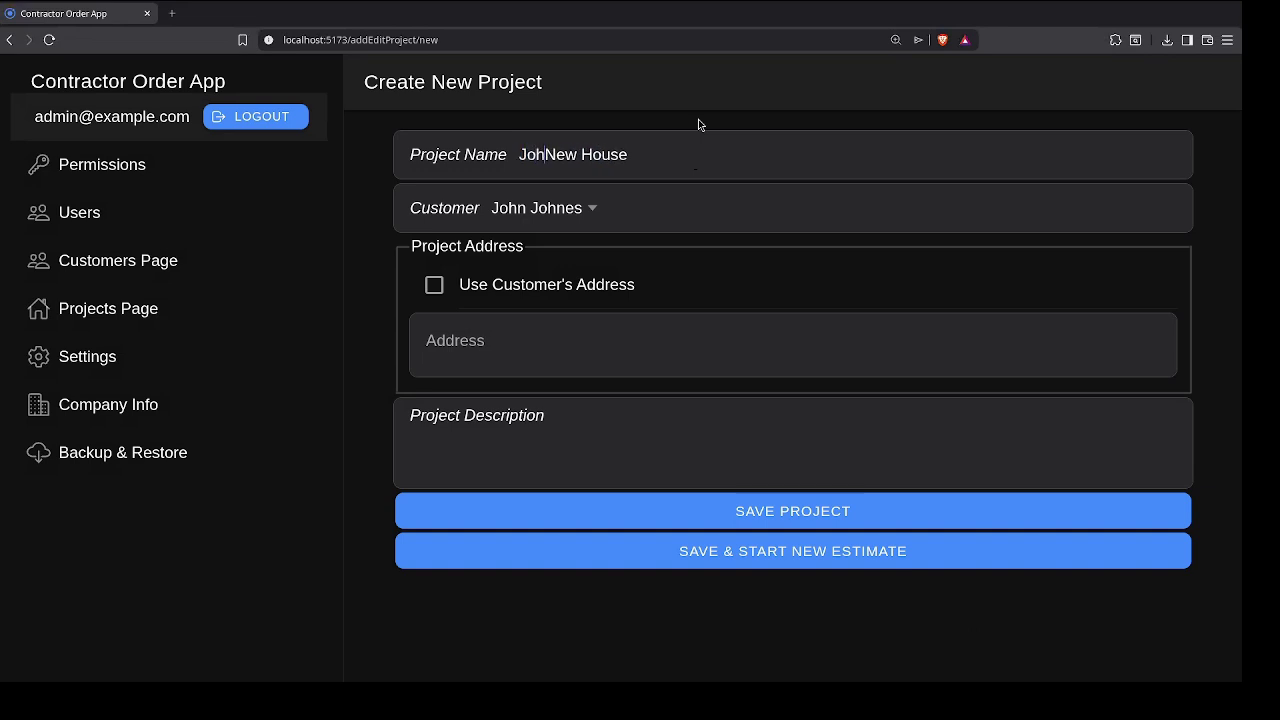
type("n's")
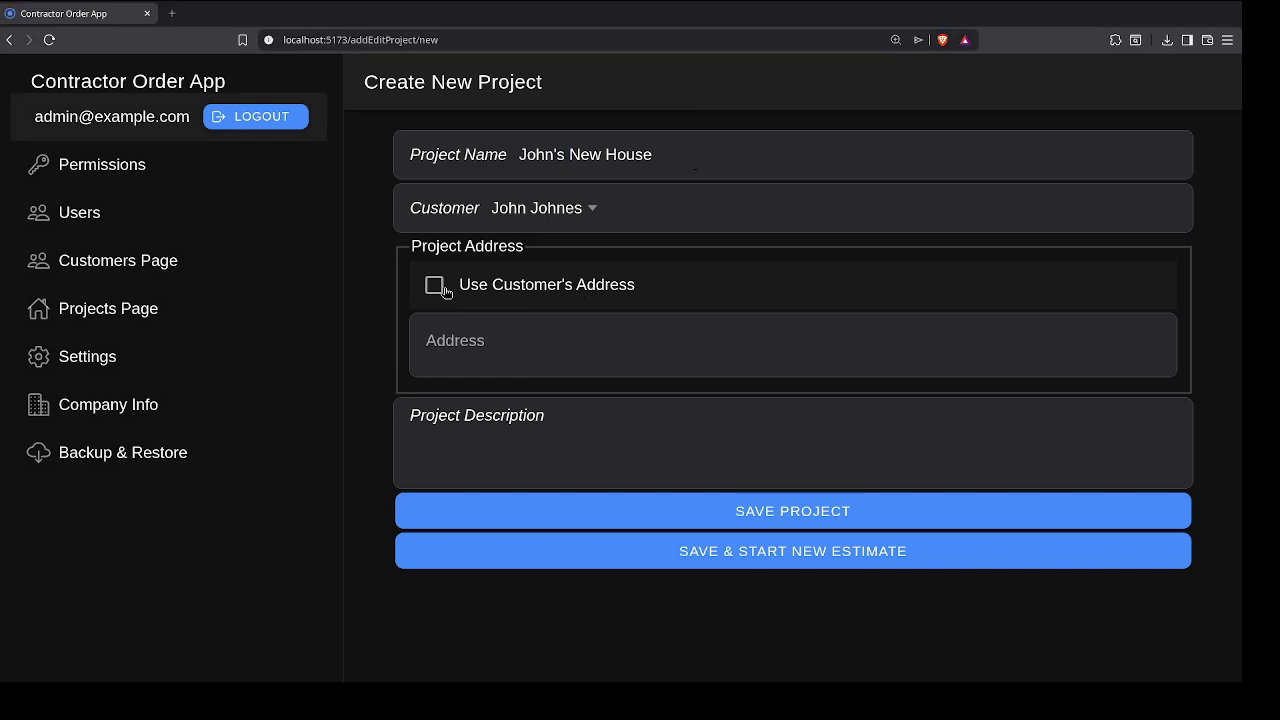
Step: Copy the customer's address into the project, unlinked, with the street number changed to 99
left_click(435, 288)
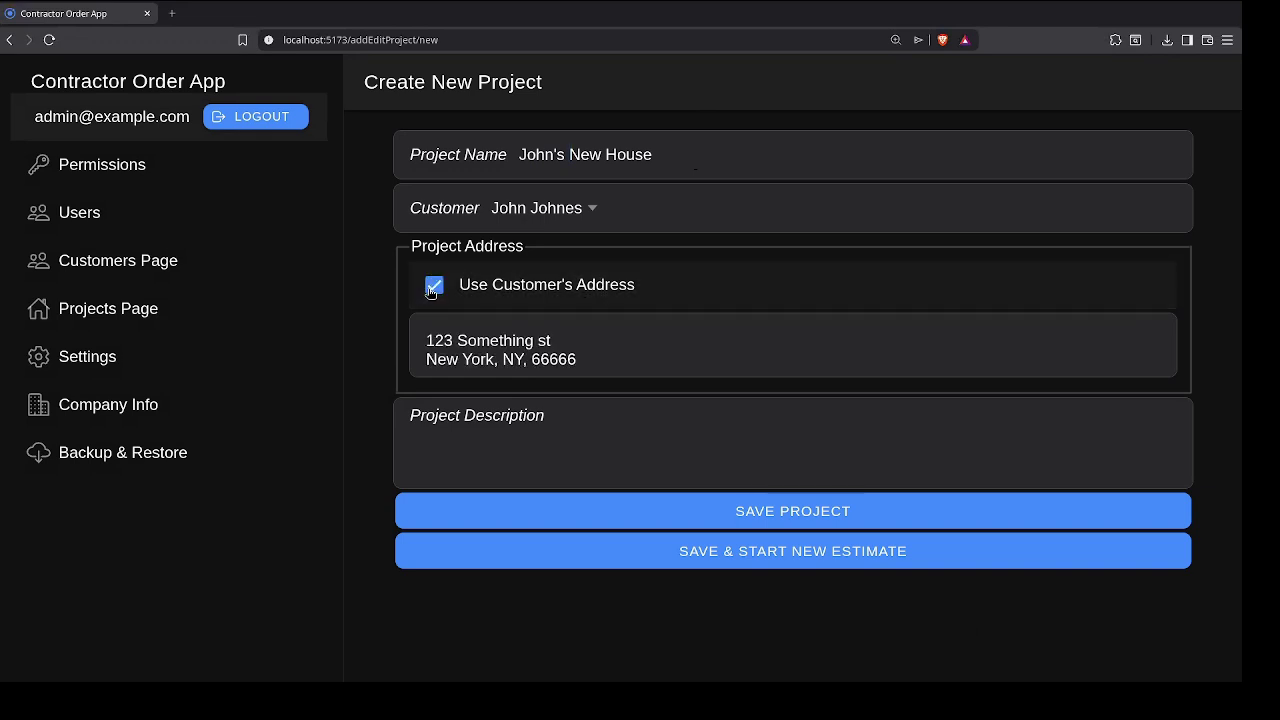
left_click(433, 287)
left_click_drag(586, 359, 402, 360)
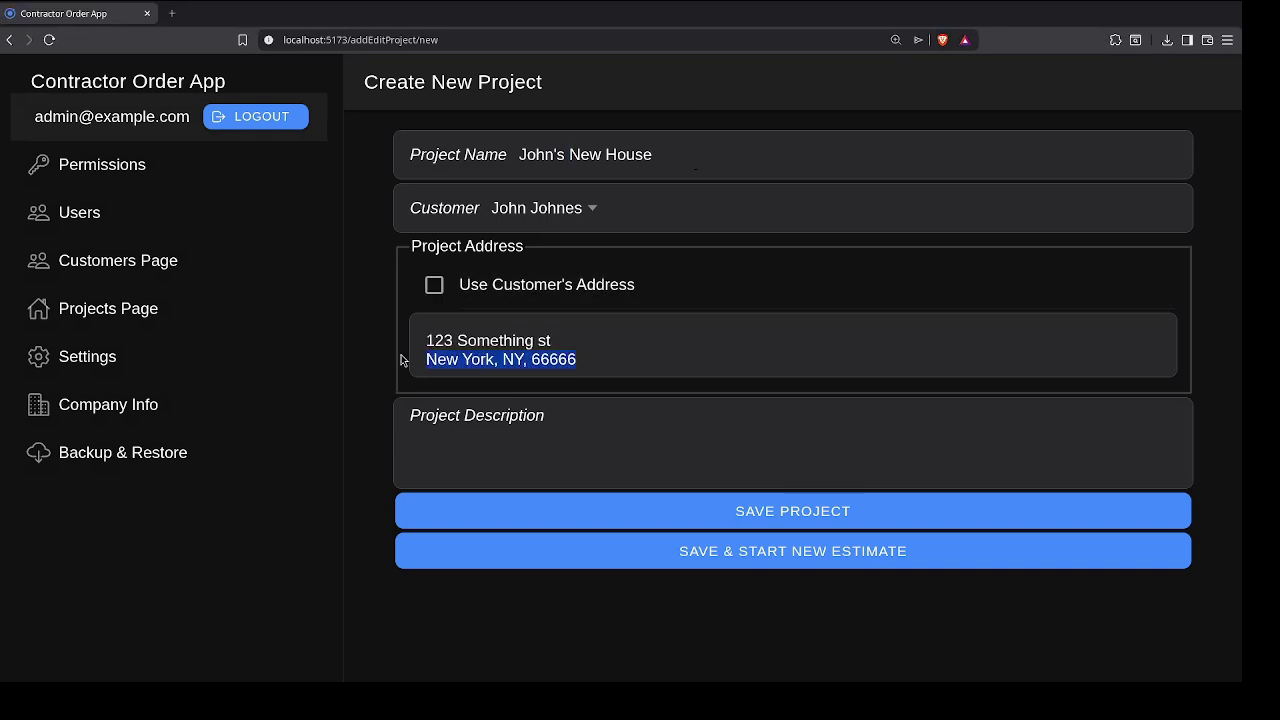
left_click(452, 341)
double_click(444, 341)
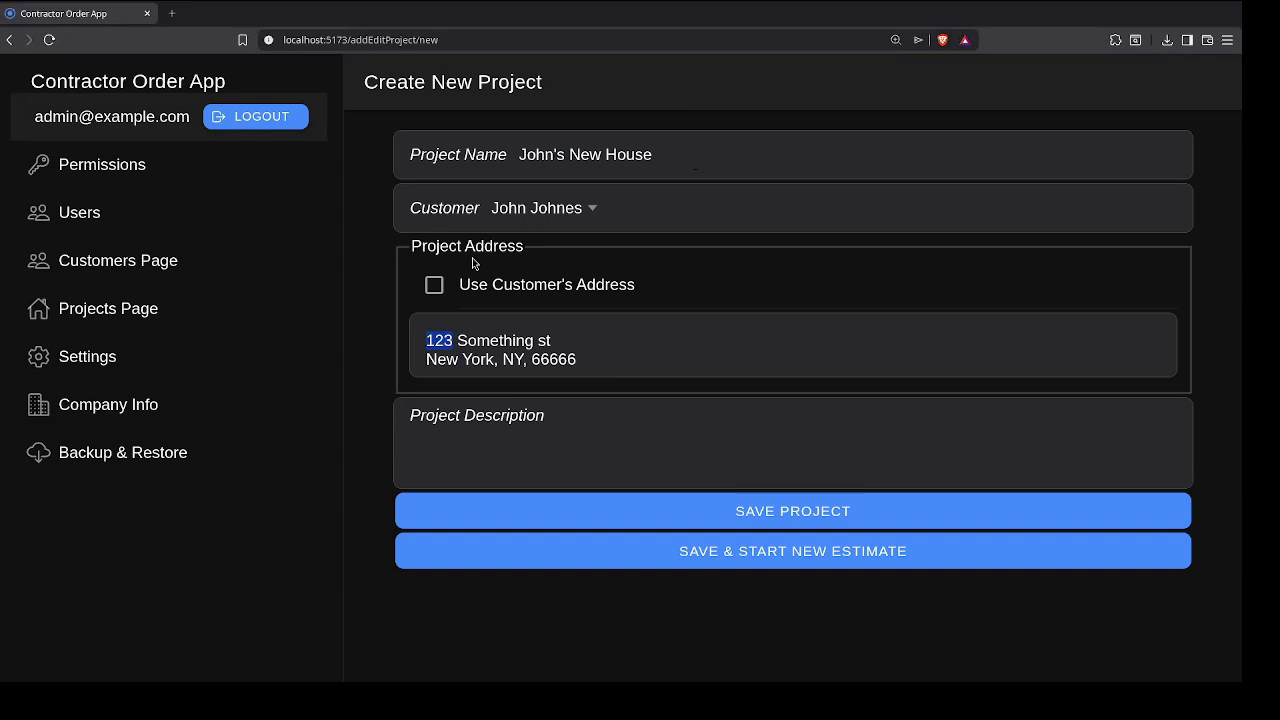
type("99")
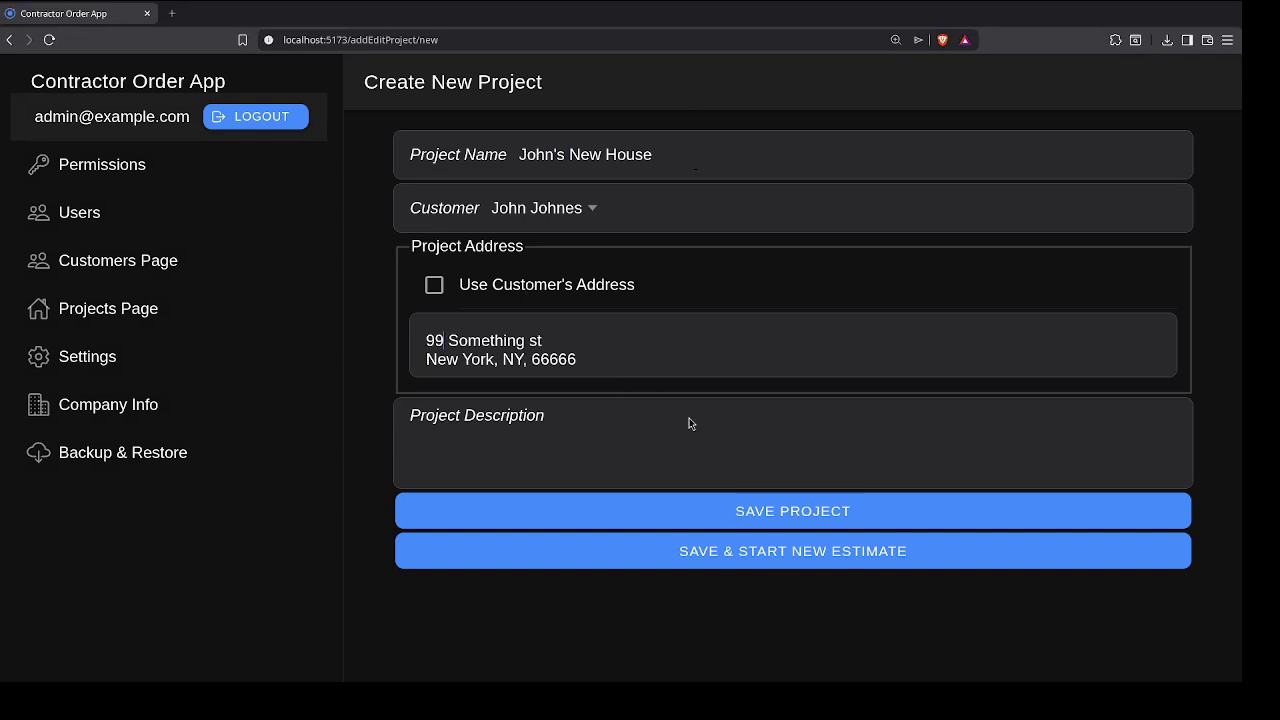
Step: Add the project description 'fasfadfs', then save and start a new estimate
left_click(694, 457)
type("fasfadfs")
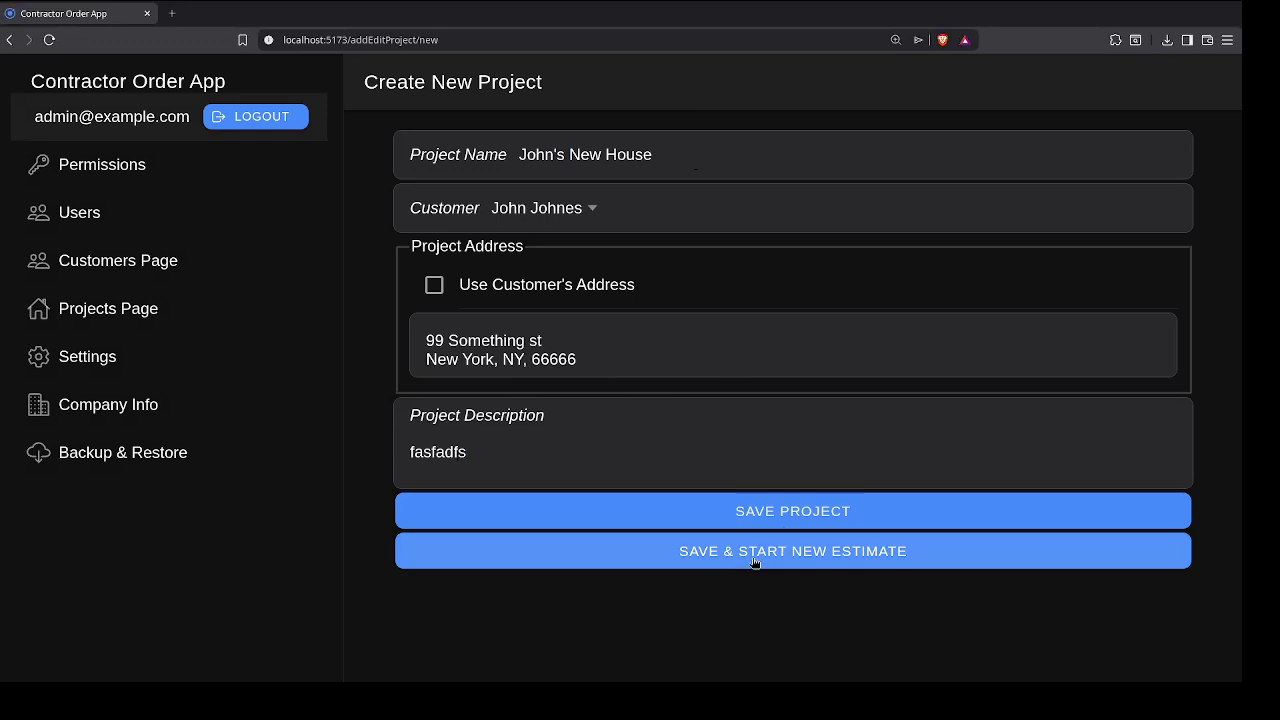
left_click(817, 564)
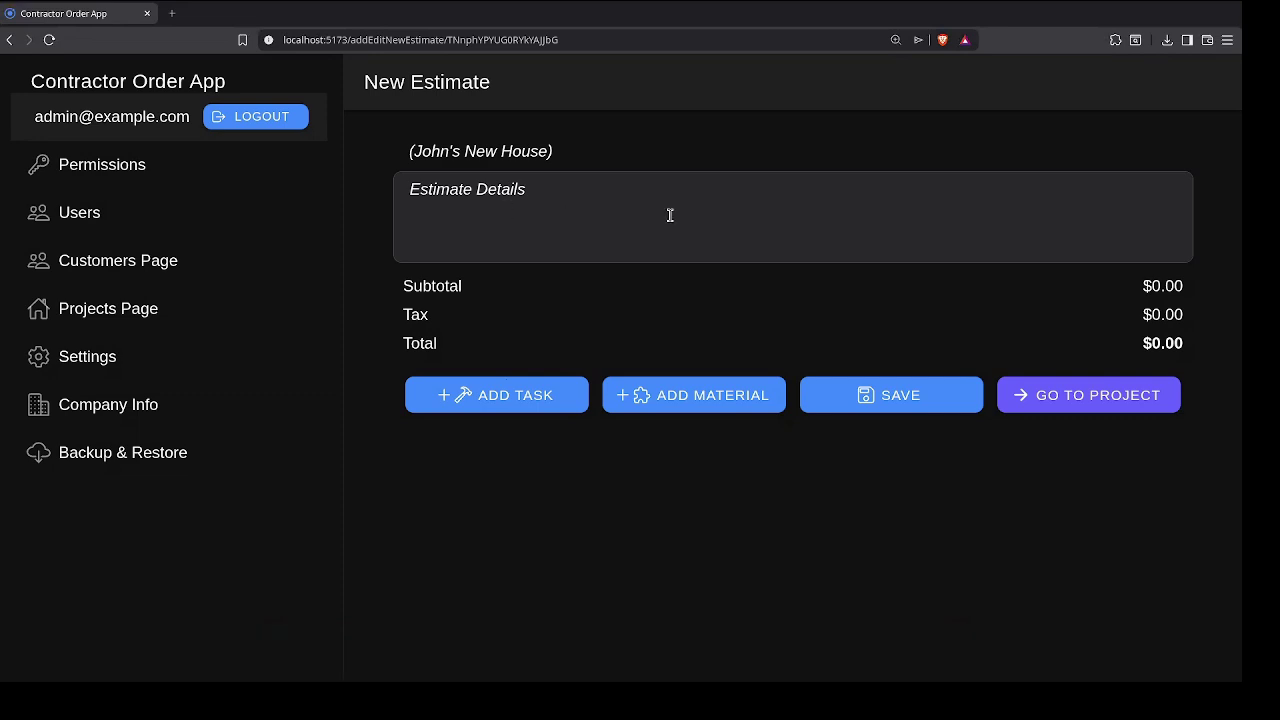
Step: Enter estimate details 'aaaaa' and add a 'Demolish old house' task of 66 hours
type("aaaaa")
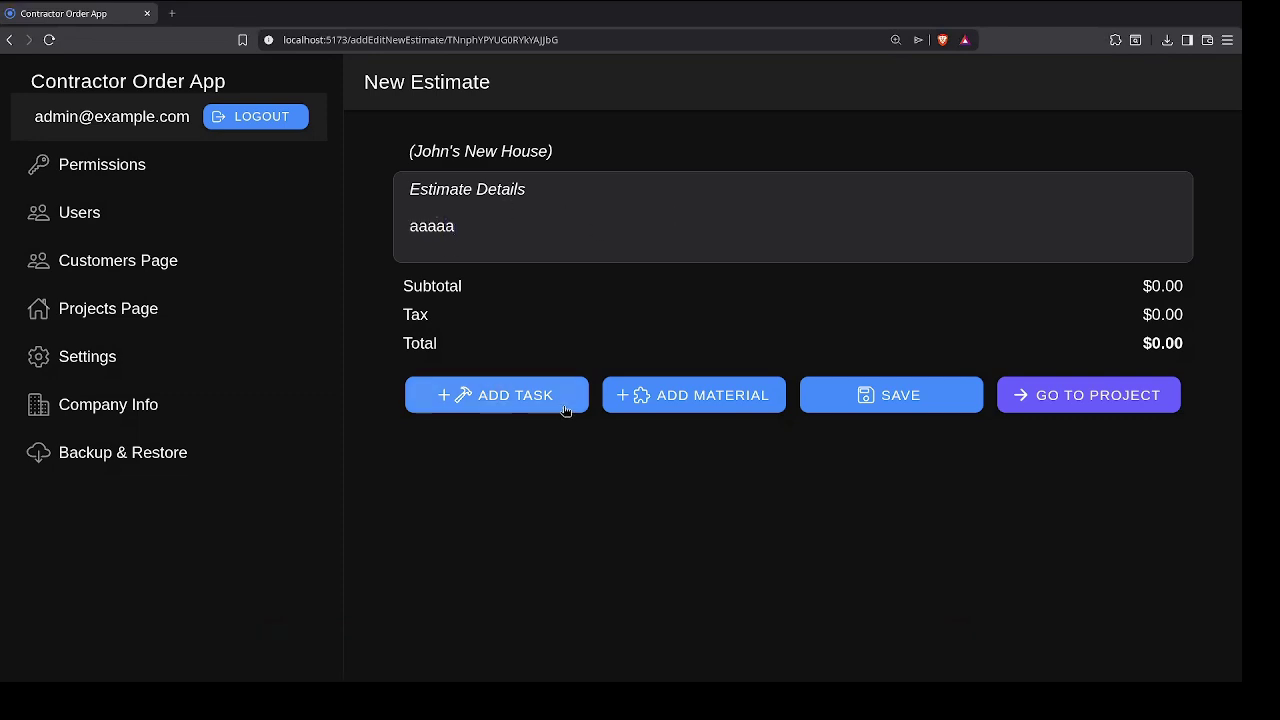
left_click(566, 405)
scroll(581, 392, "down", 1)
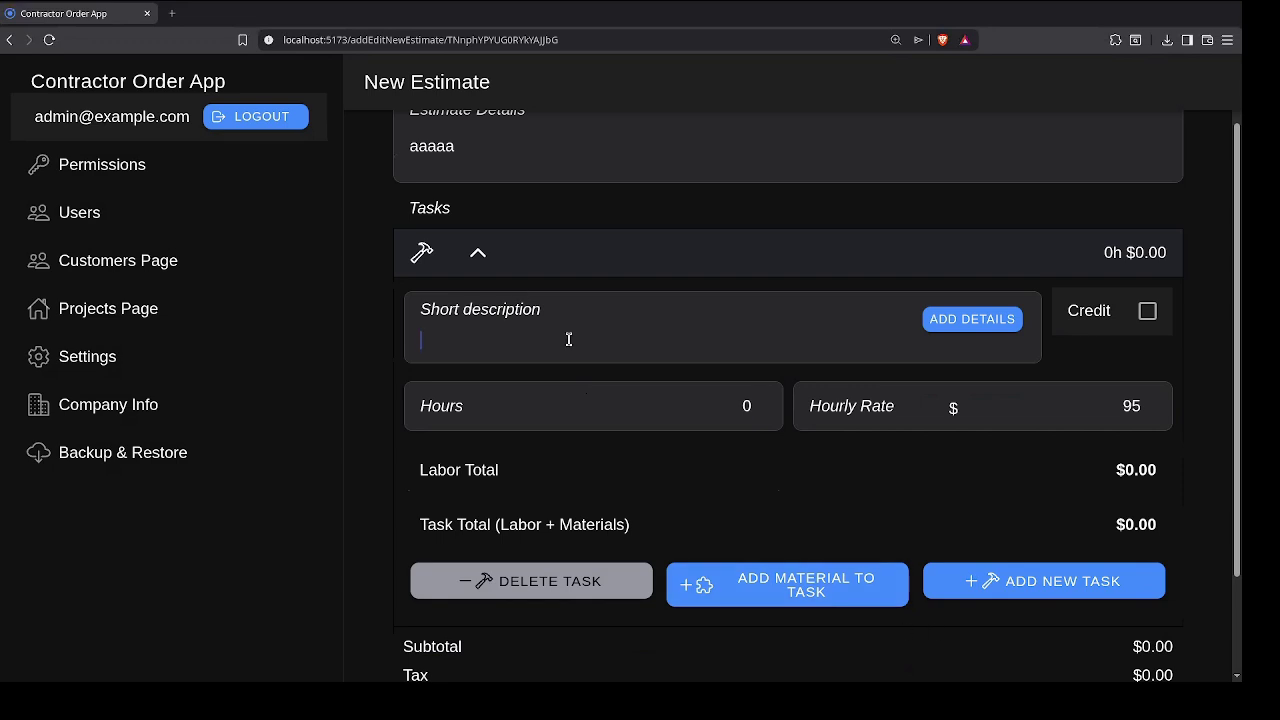
type("Demolish old house")
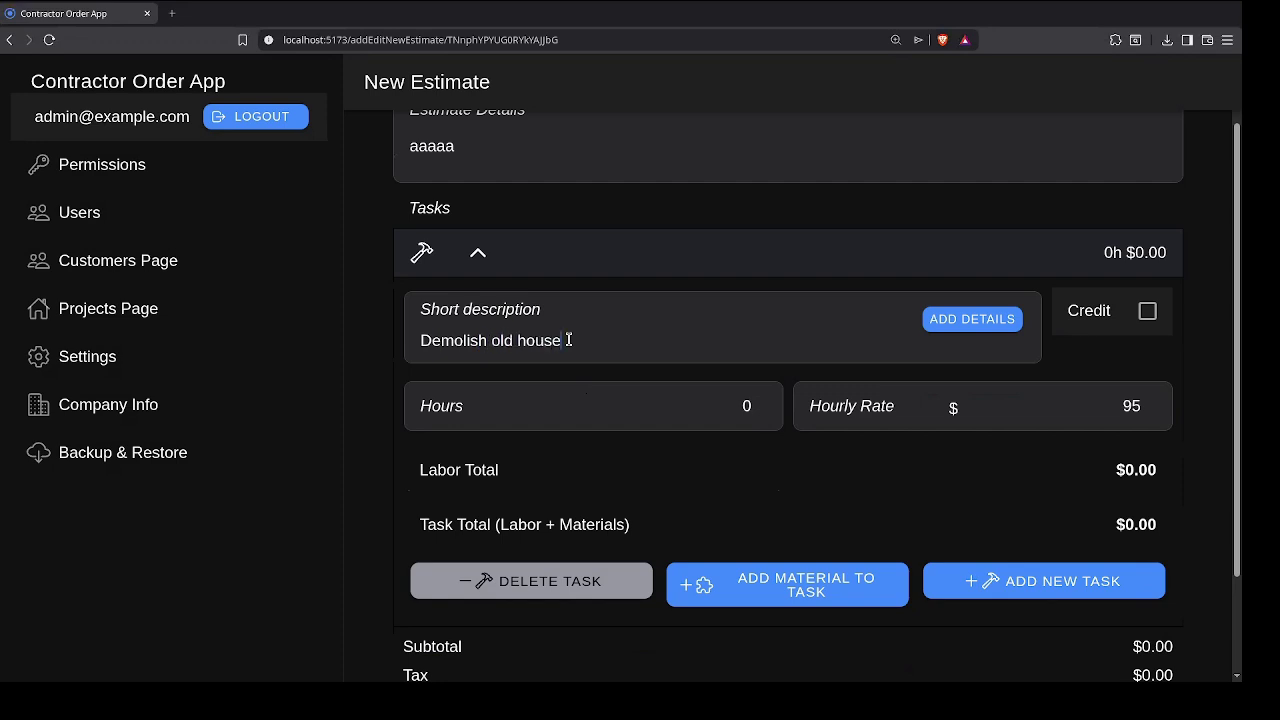
key("Tab")
key("Tab")
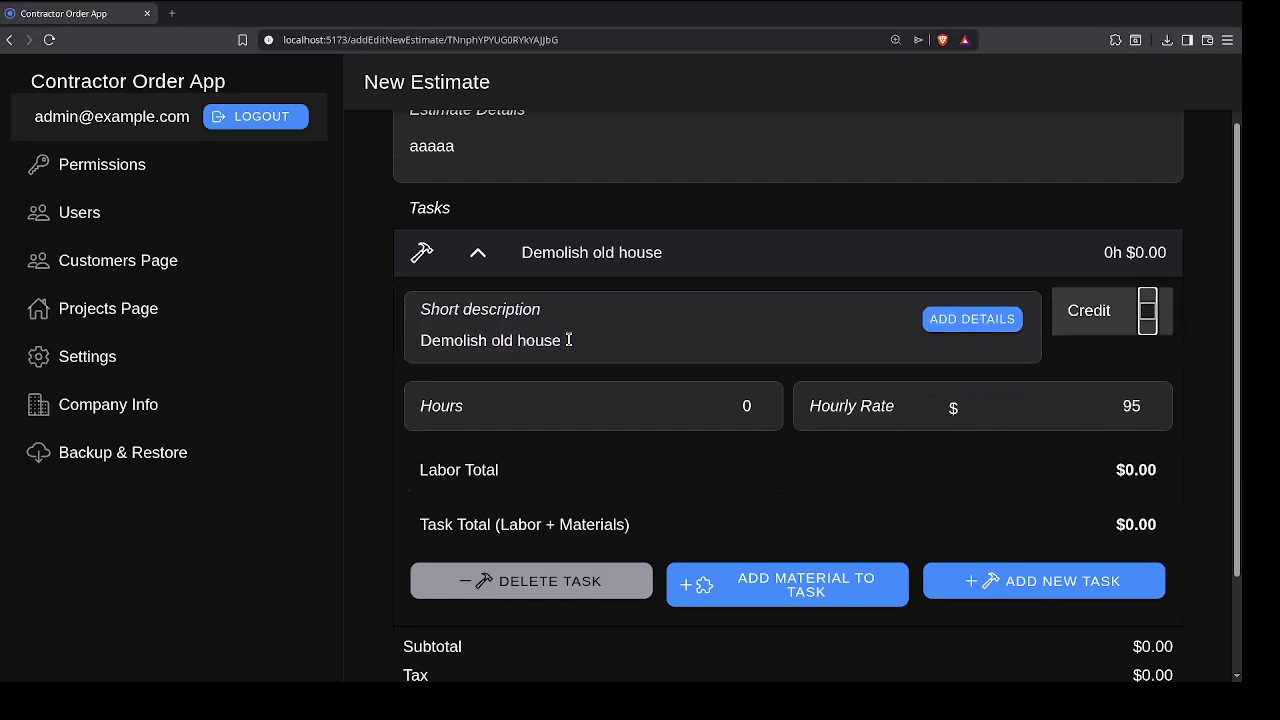
key("Tab")
type("66")
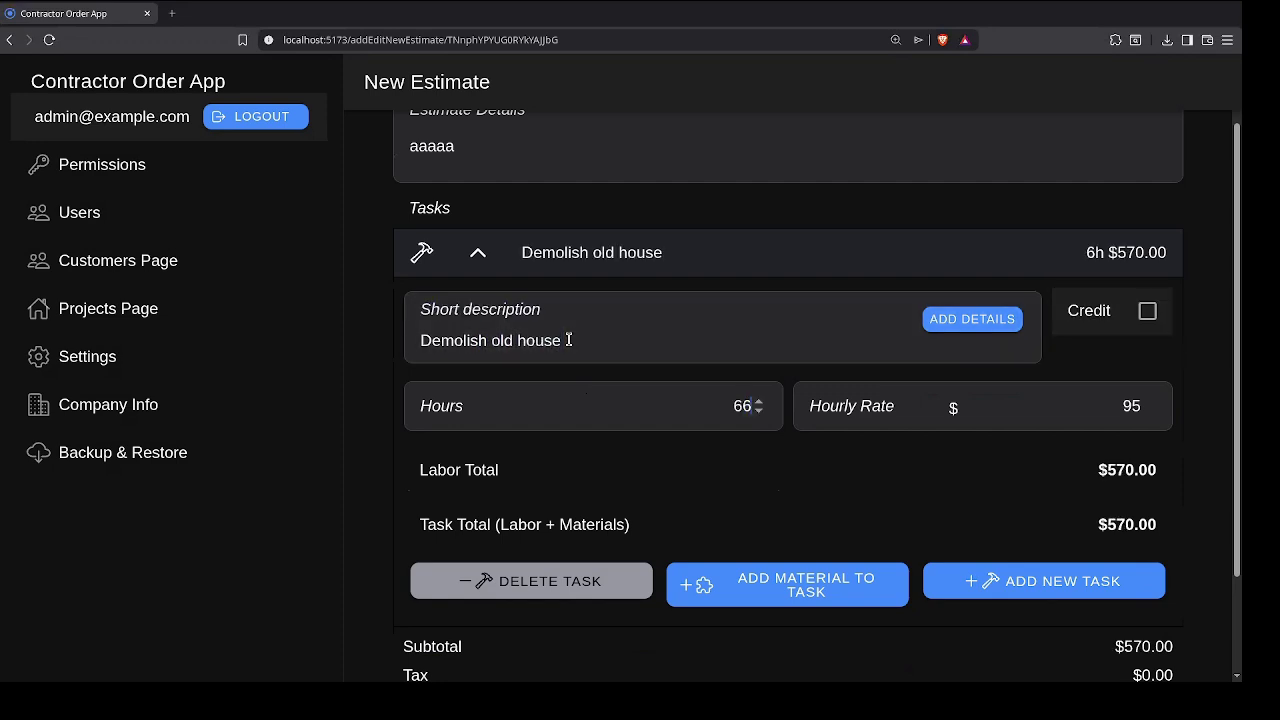
scroll(729, 606, "down", 2)
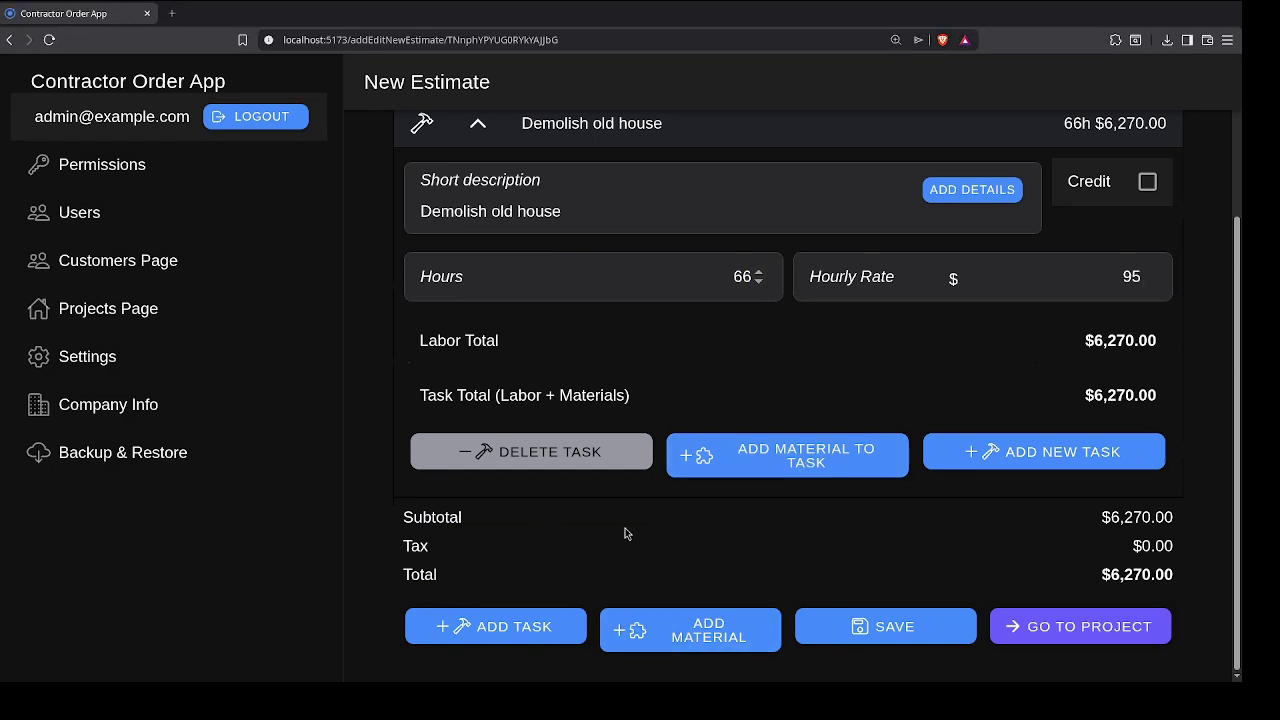
left_click(746, 467)
Step: Fill in the material as 1 'Wrecking ball' at 81 per piece
scroll(968, 406, "down", 1)
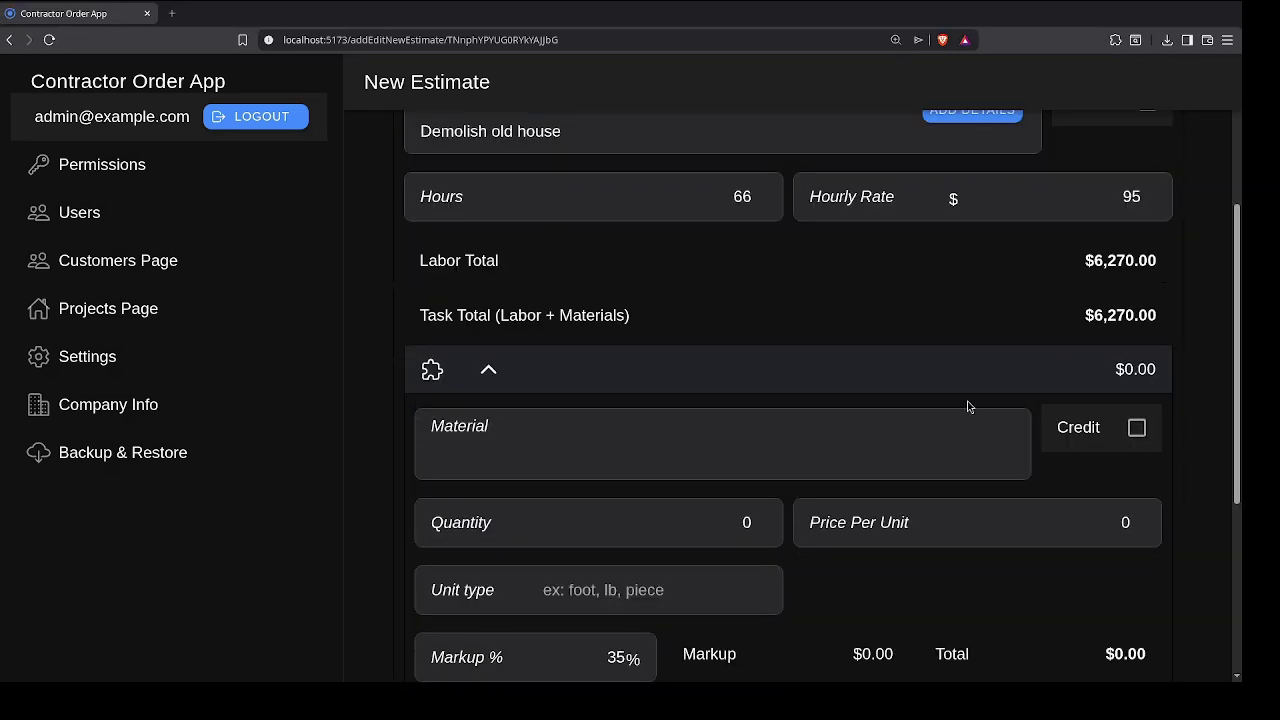
type("Wr")
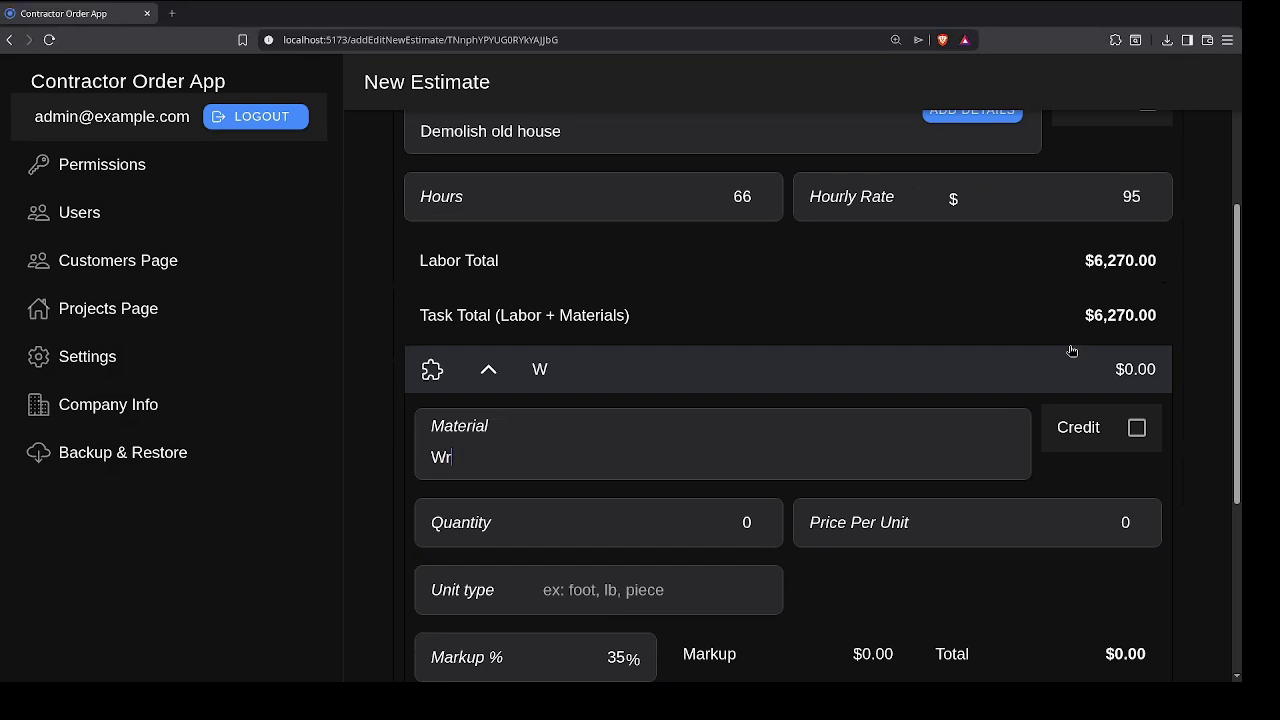
type("ecking ball")
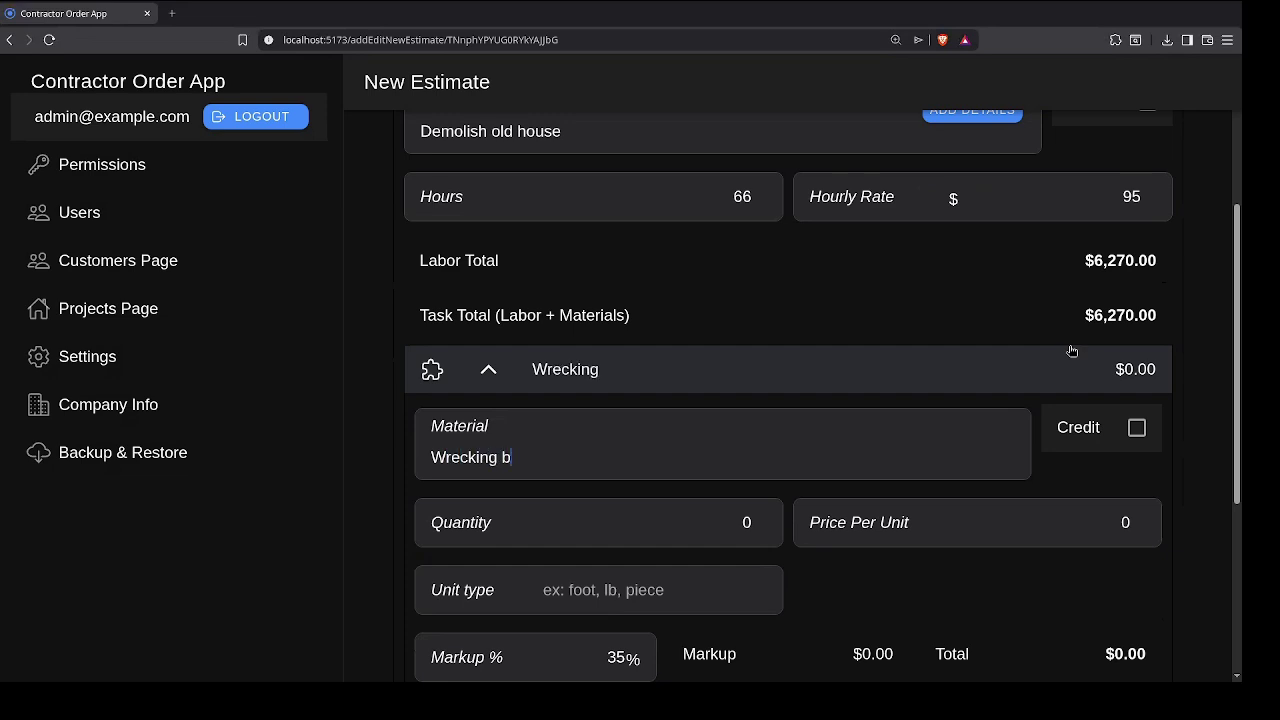
key("Tab")
key("Tab")
type("1")
key("Tab")
type("8")
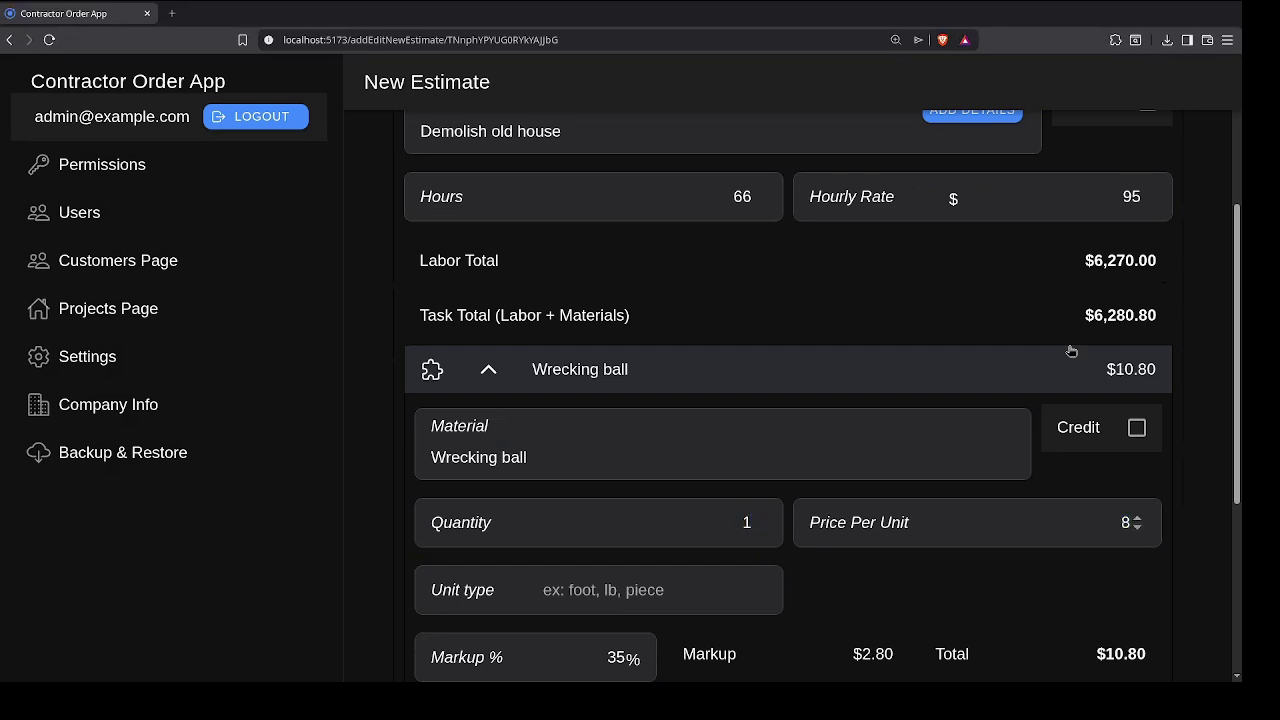
type("1")
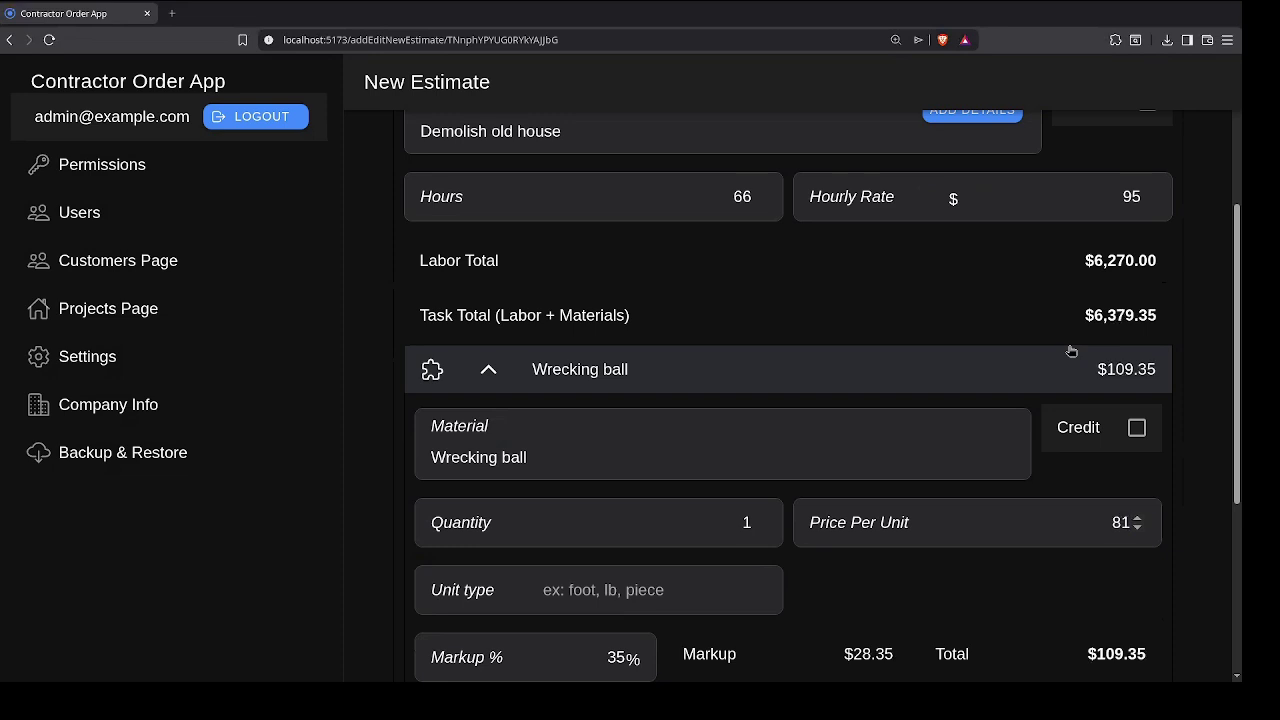
scroll(622, 525, "down", 2)
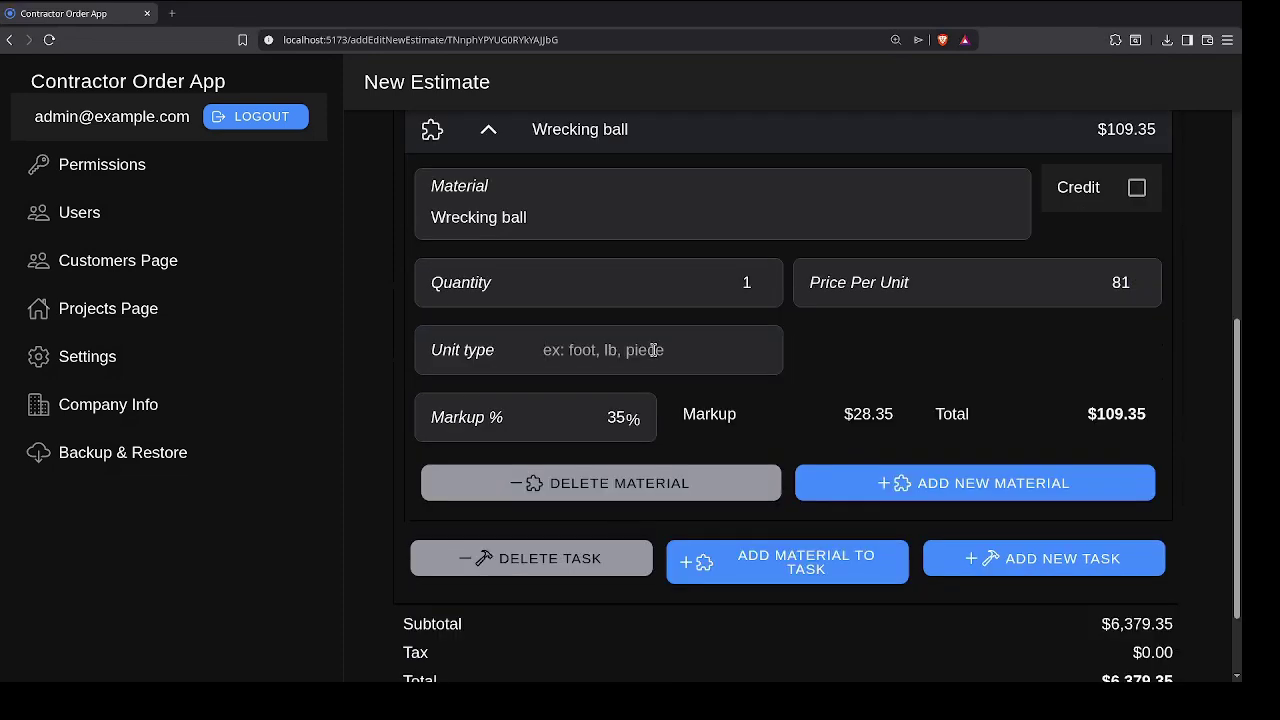
type("piece")
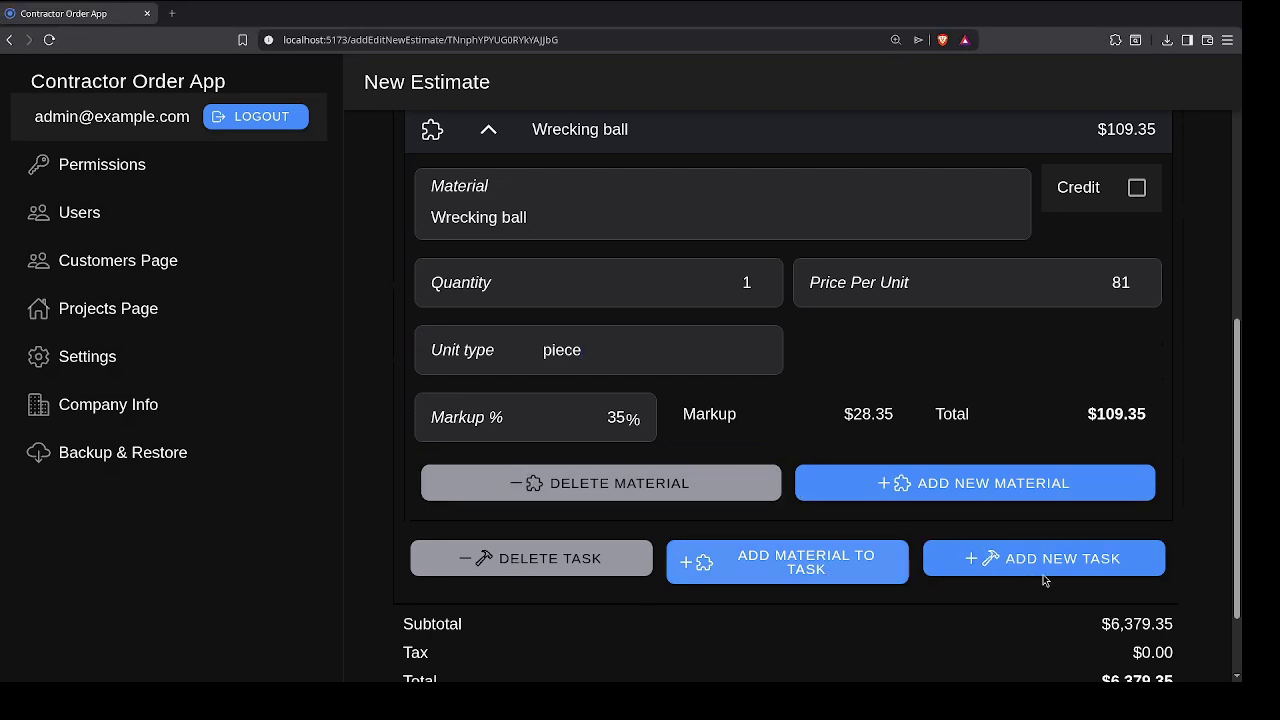
scroll(500, 600, "down", 1)
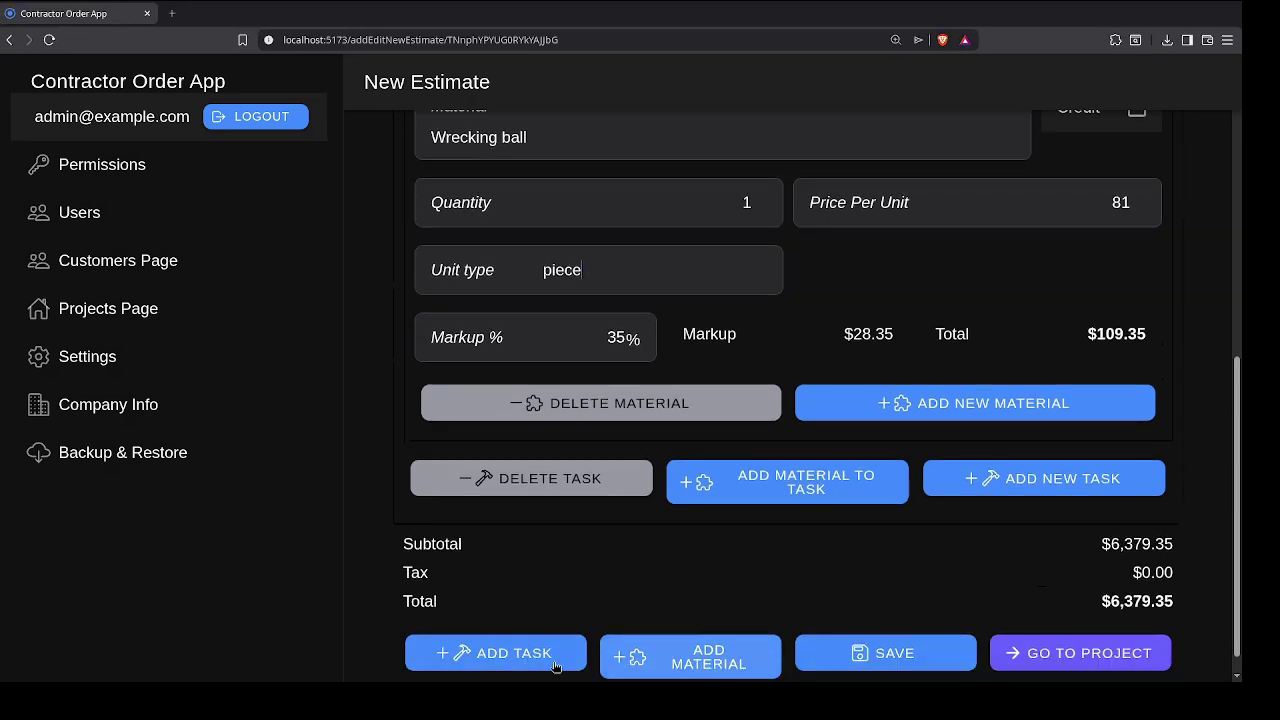
Step: Add a 'Pour Foundation' task of 3 hours with a blank material line under it
left_click(470, 663)
scroll(575, 465, "down", 3)
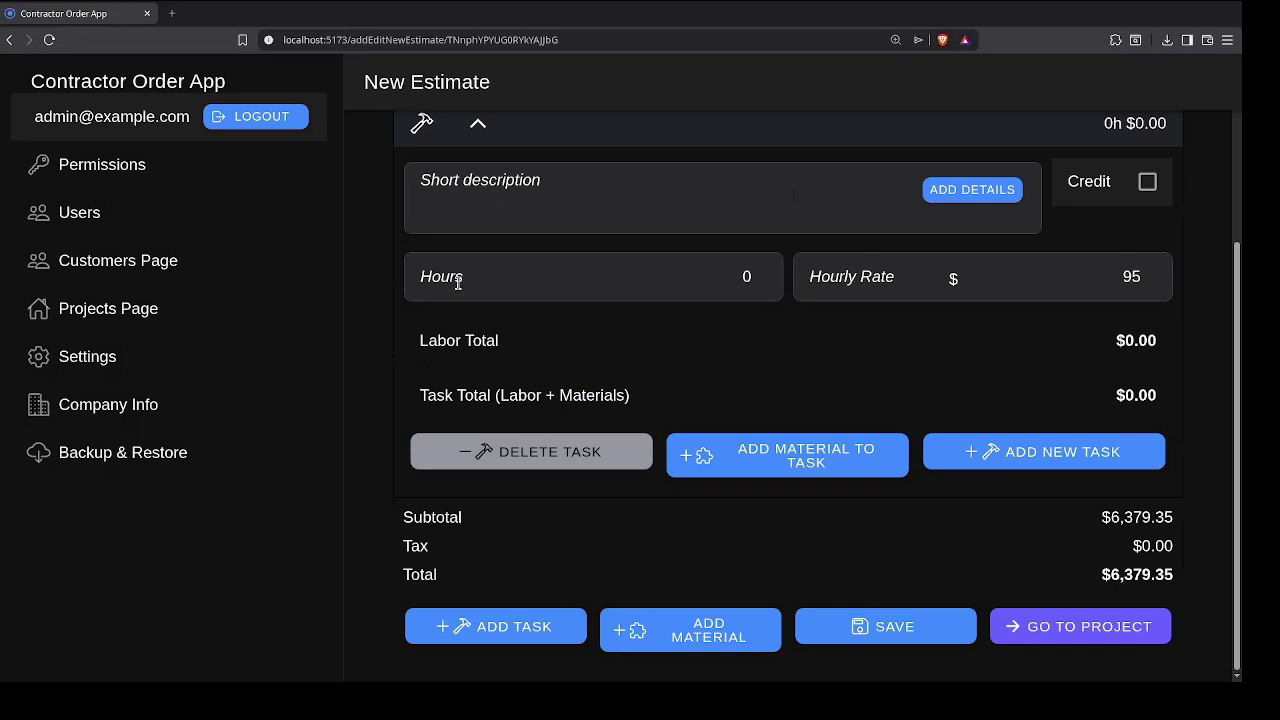
scroll(900, 310, "up", 1)
left_click(963, 303)
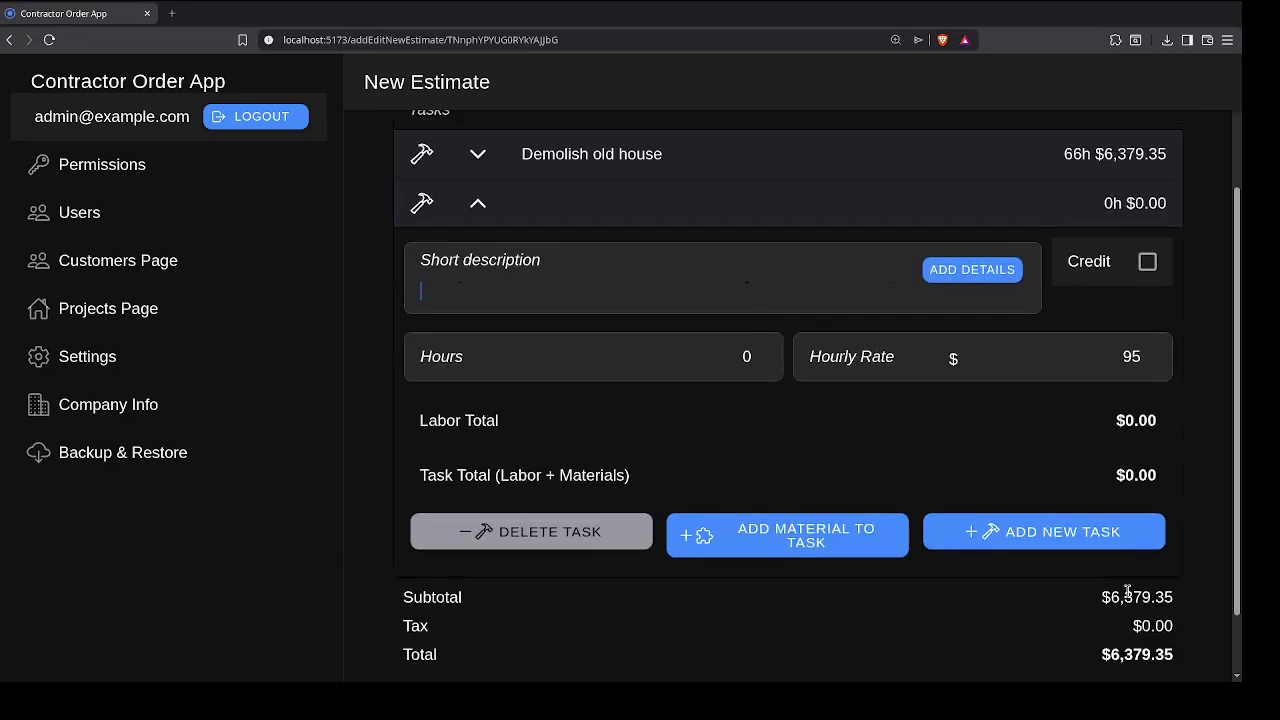
type("Pour Foundation")
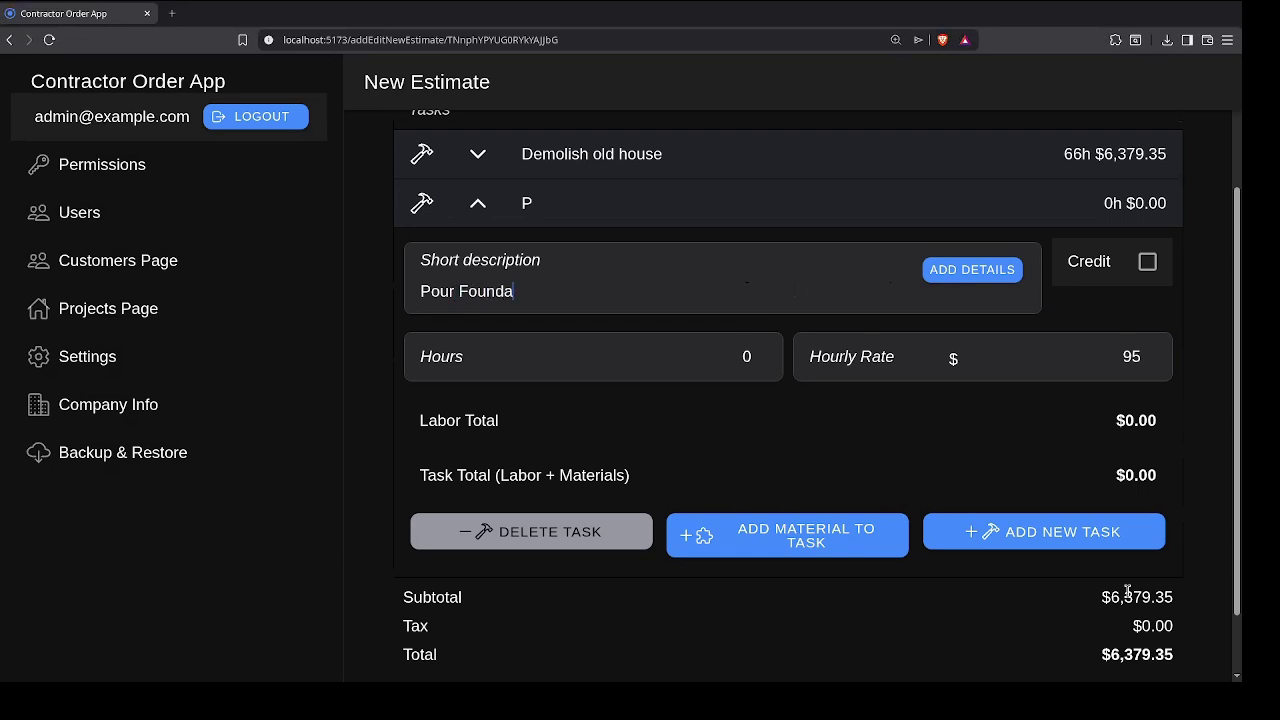
left_click(758, 354)
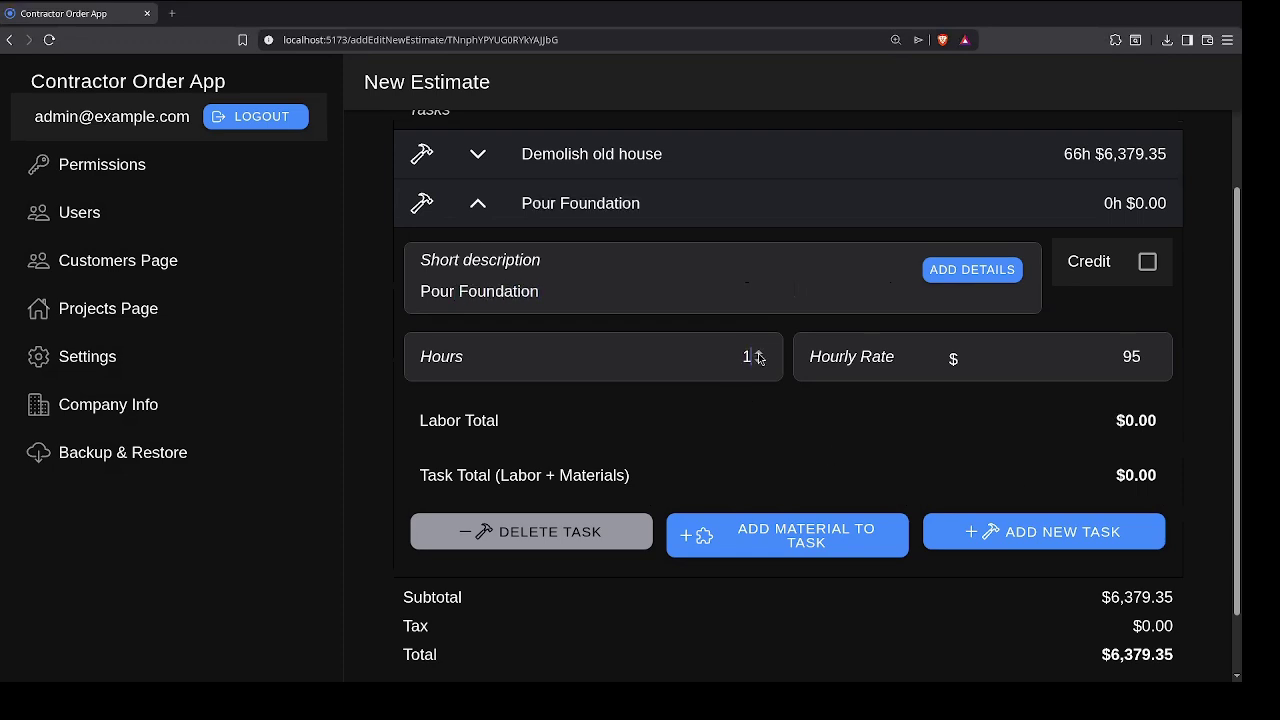
left_click(758, 354)
left_click(758, 354)
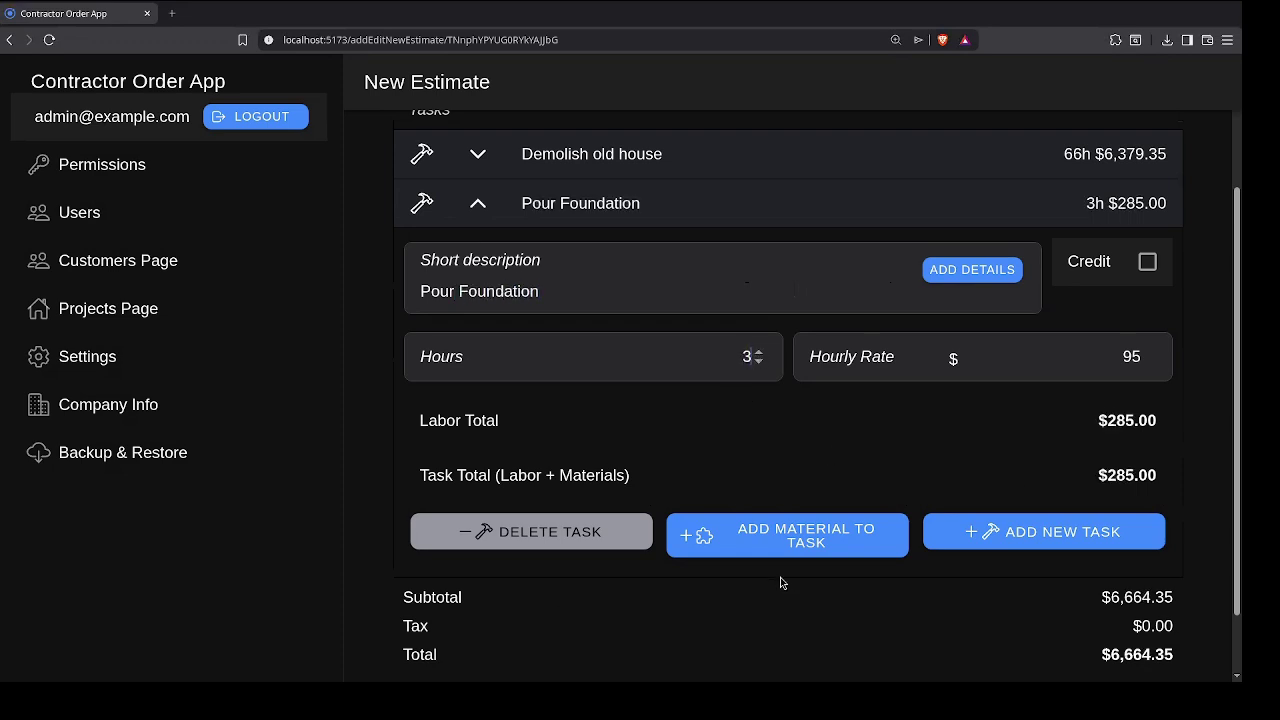
left_click(772, 546)
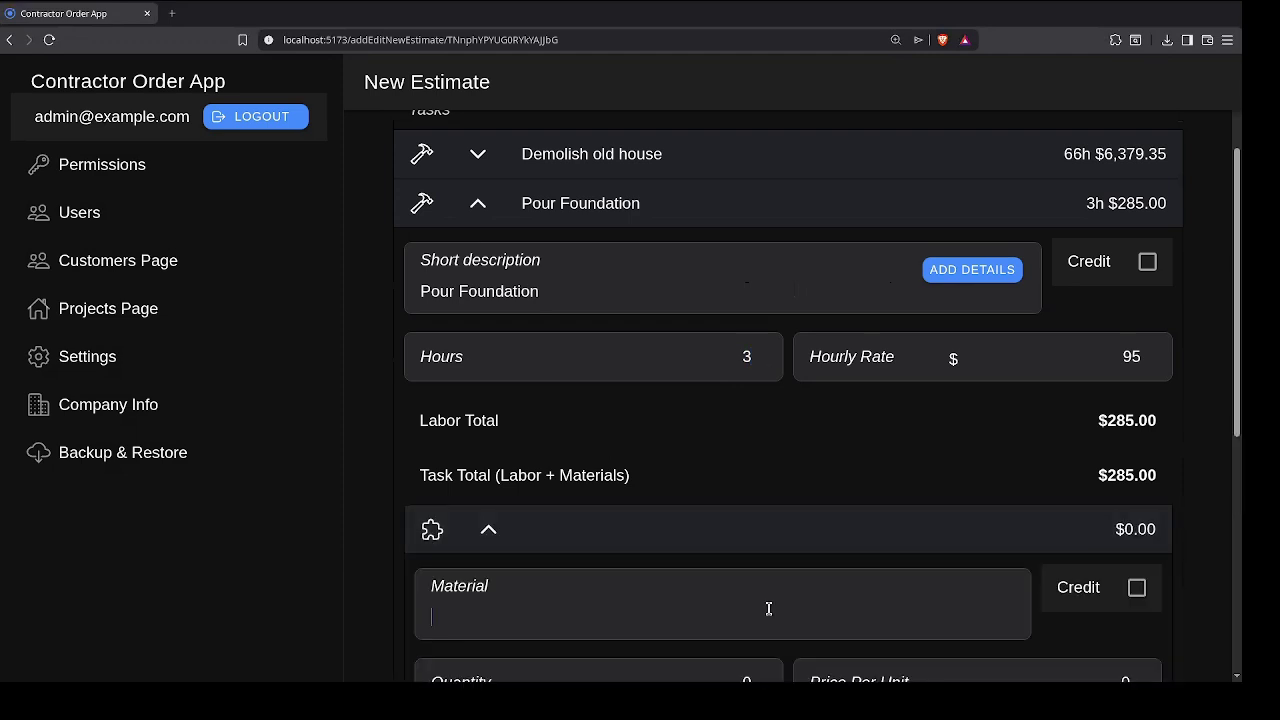
Step: Fill in the Pour Foundation material as 6 'Concrete' at 10 per Bag ($81.00)
scroll(766, 605, "down", 3)
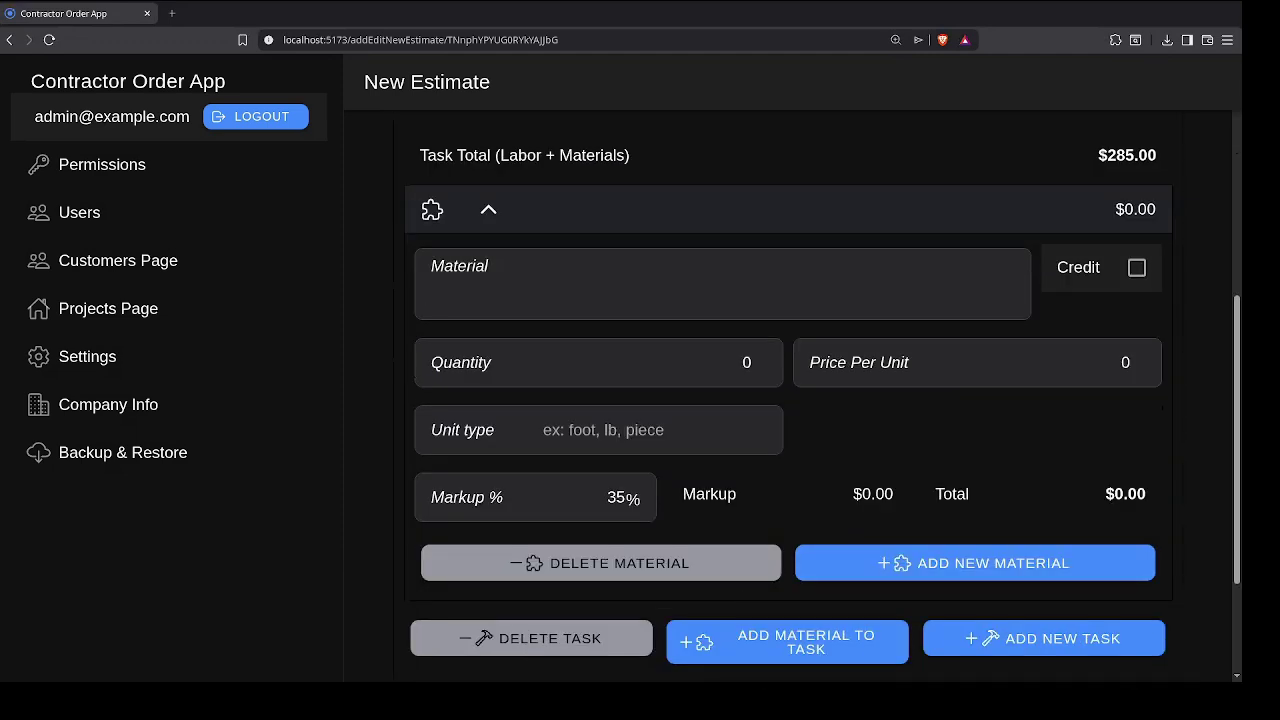
type("Concrete")
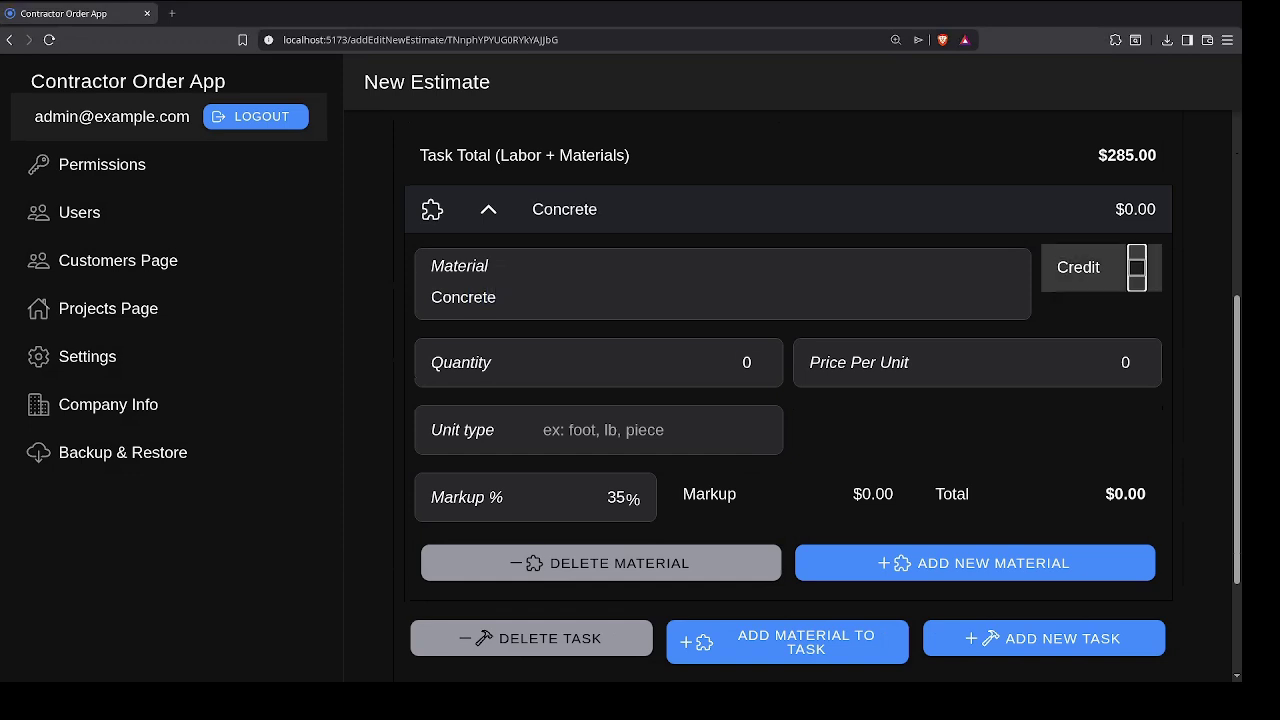
key("Tab")
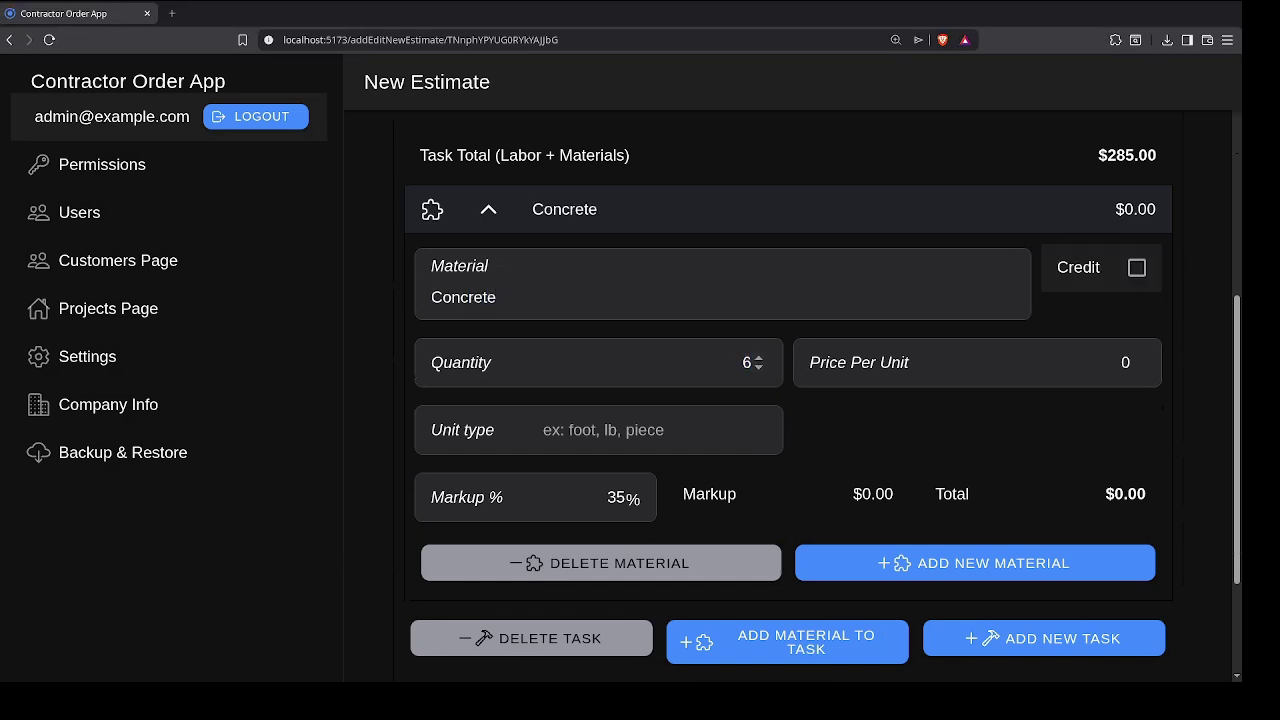
key("Tab")
key("BackSpace")
type("10")
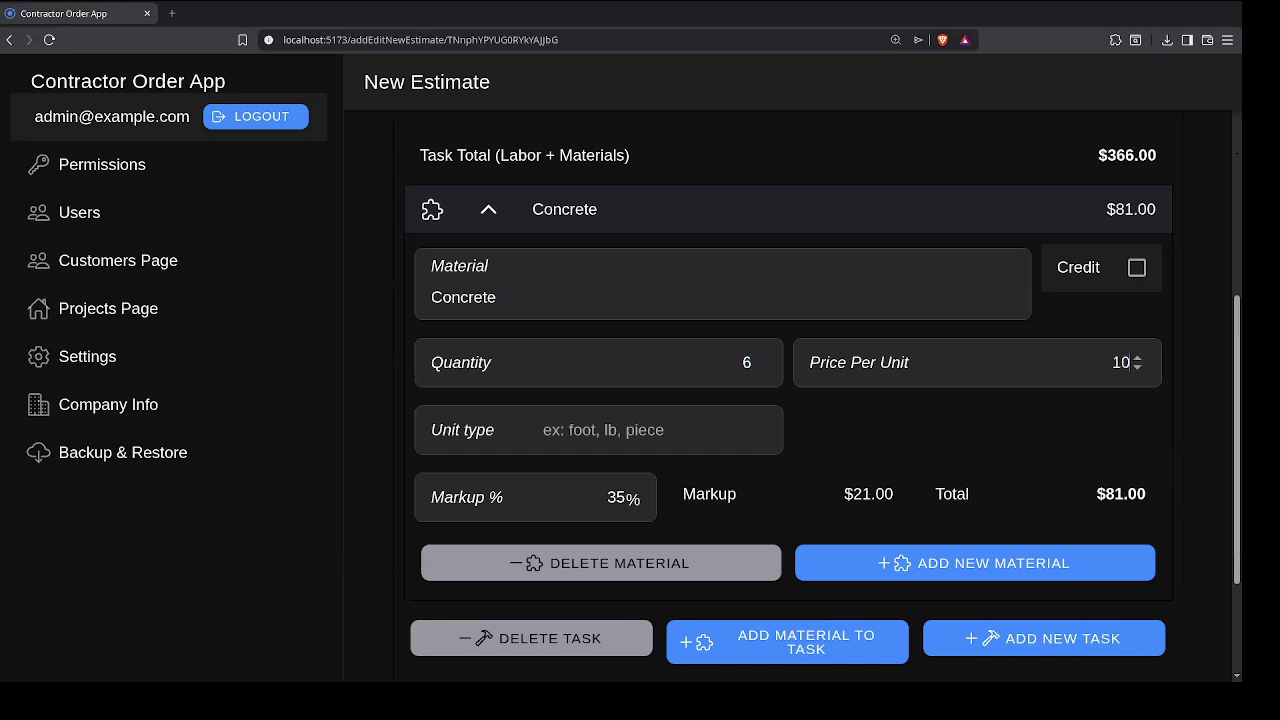
left_click(650, 431)
type("Bag")
scroll(720, 455, "down", 1)
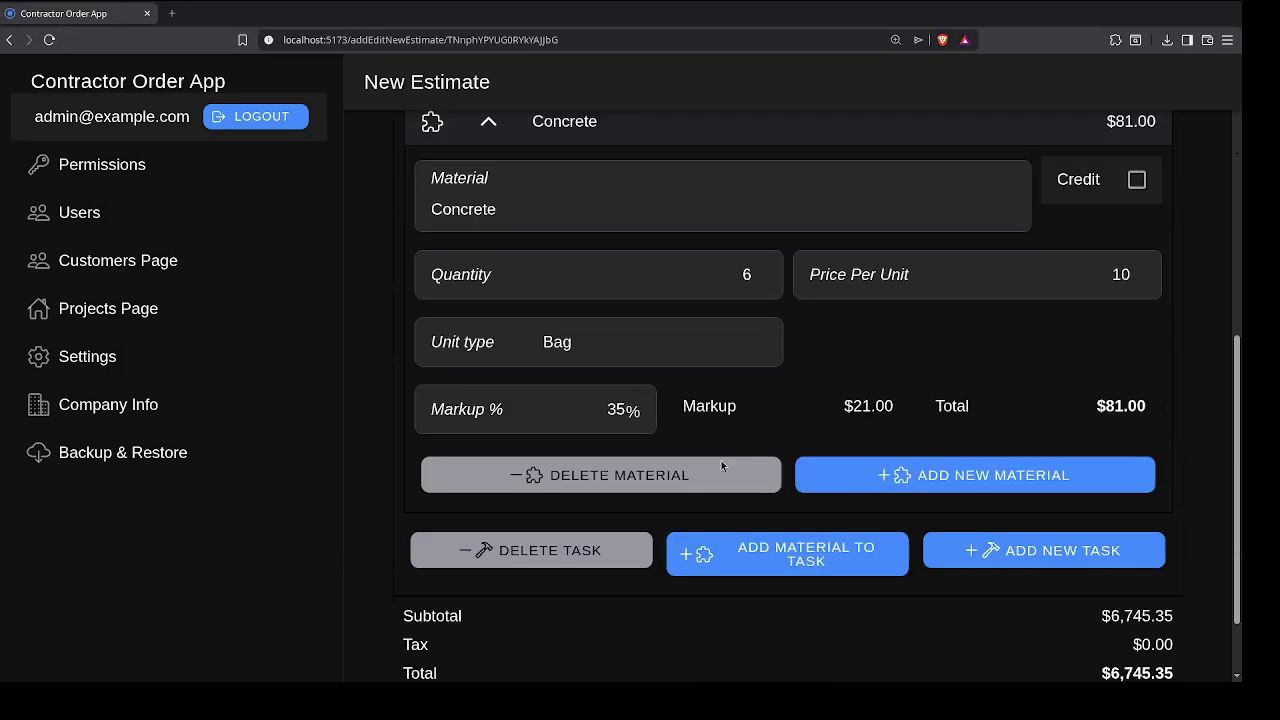
scroll(722, 466, "down", 1)
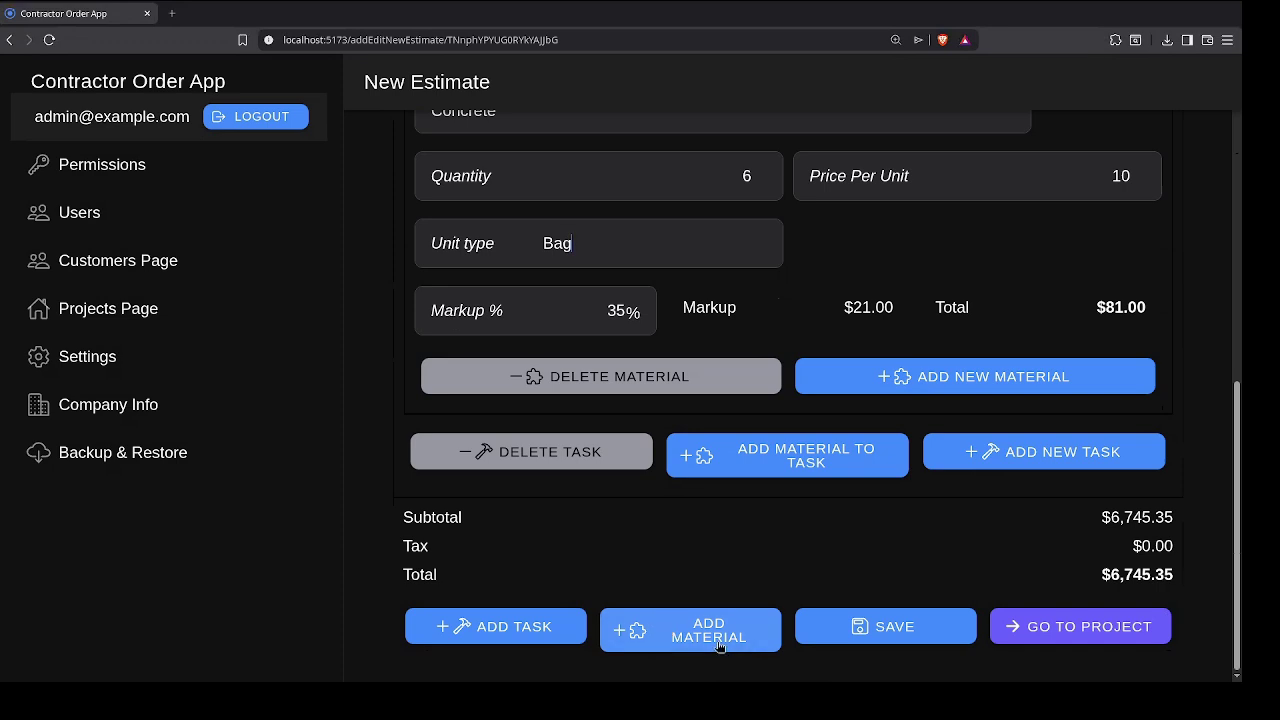
Step: Add an estimate-level 'Dumpster Rental' material, quantity 1 at 300 ($405.00)
left_click(688, 638)
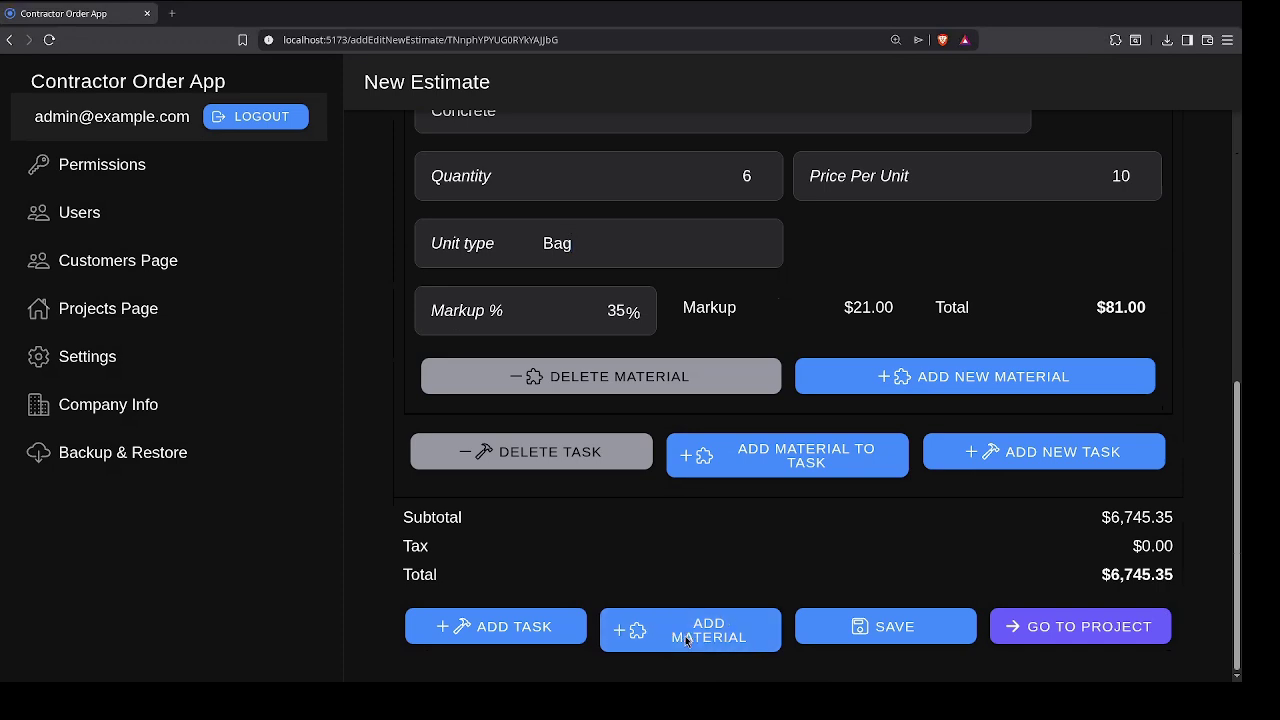
scroll(688, 632, "down", 4)
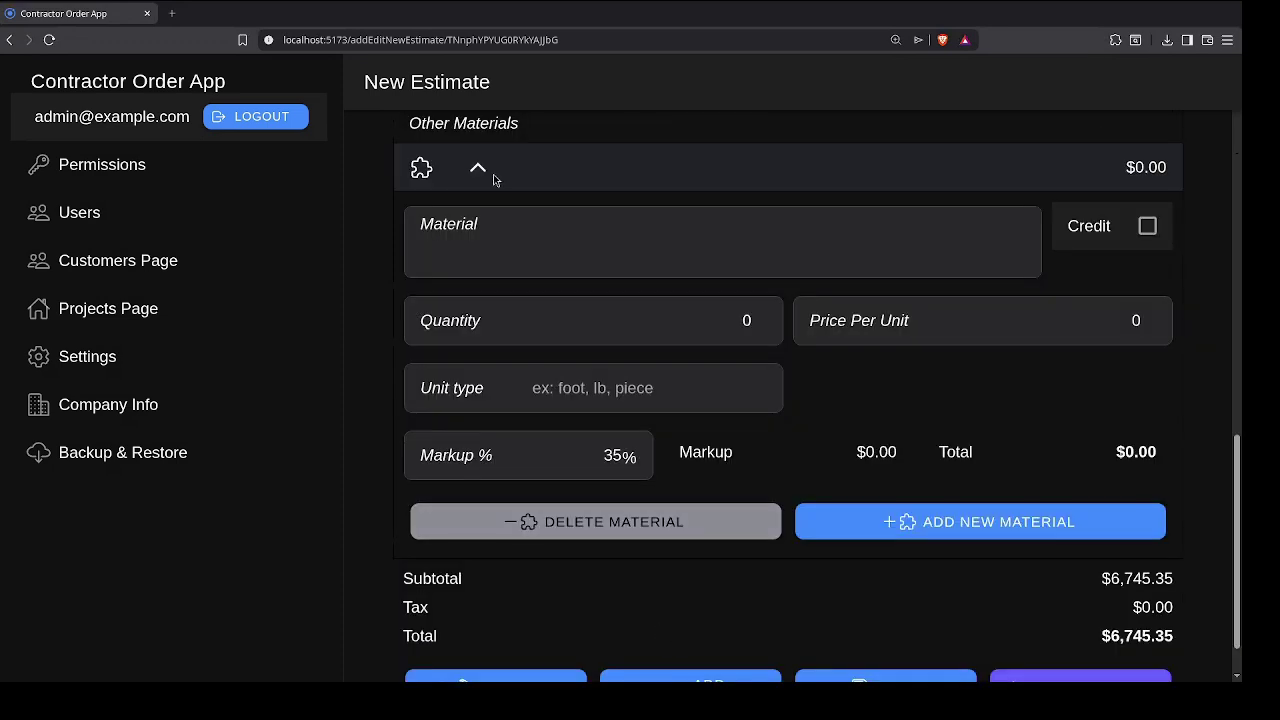
left_click(528, 258)
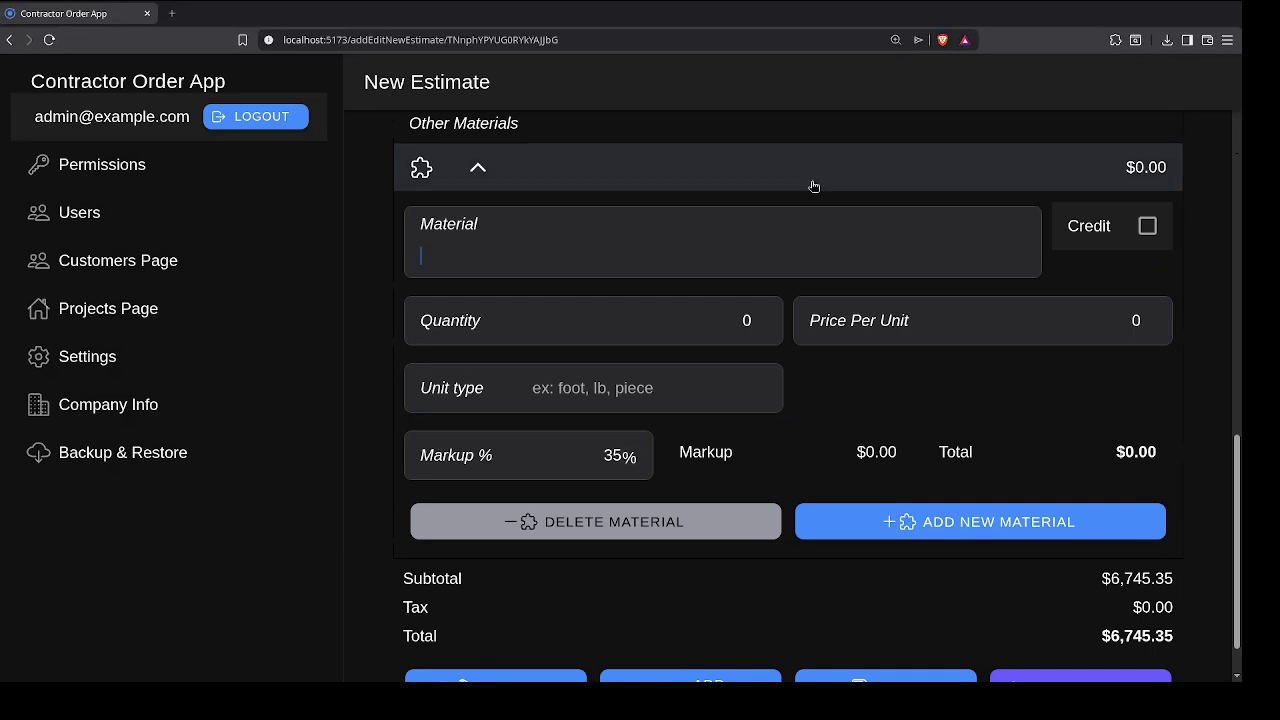
type("Dumpster Rental")
key("Tab")
key("Tab")
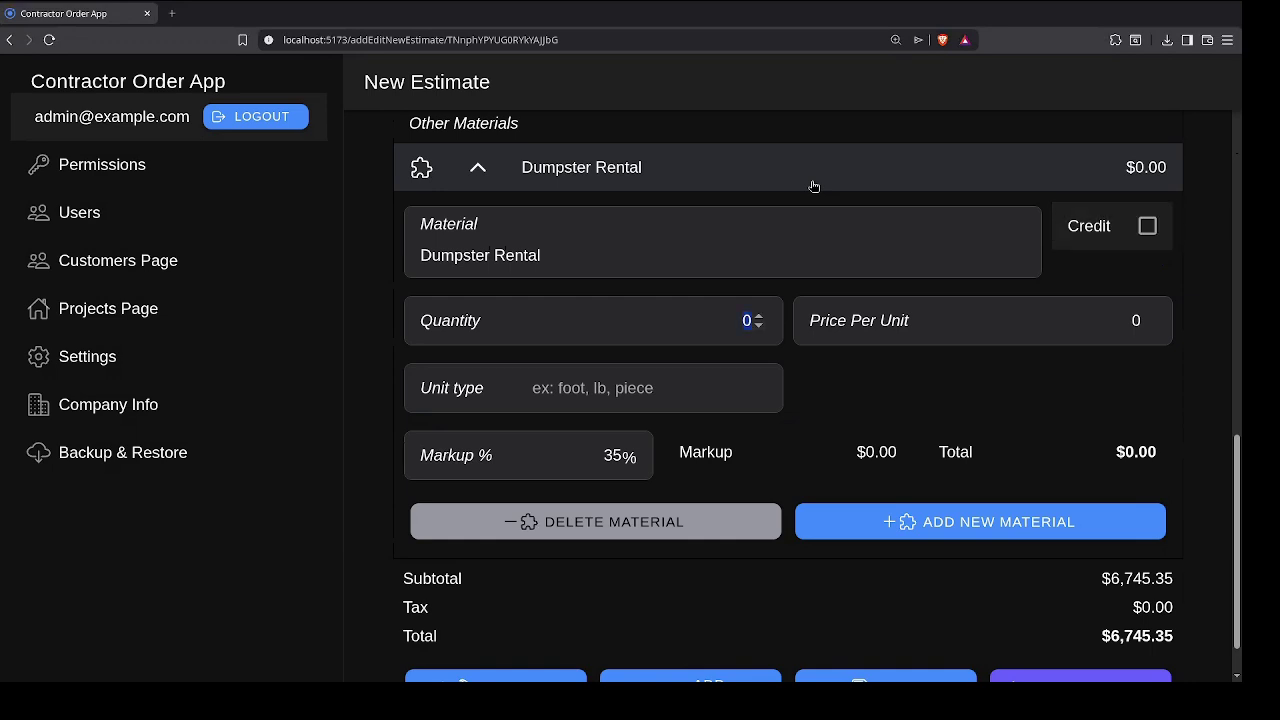
key("Tab")
type("300")
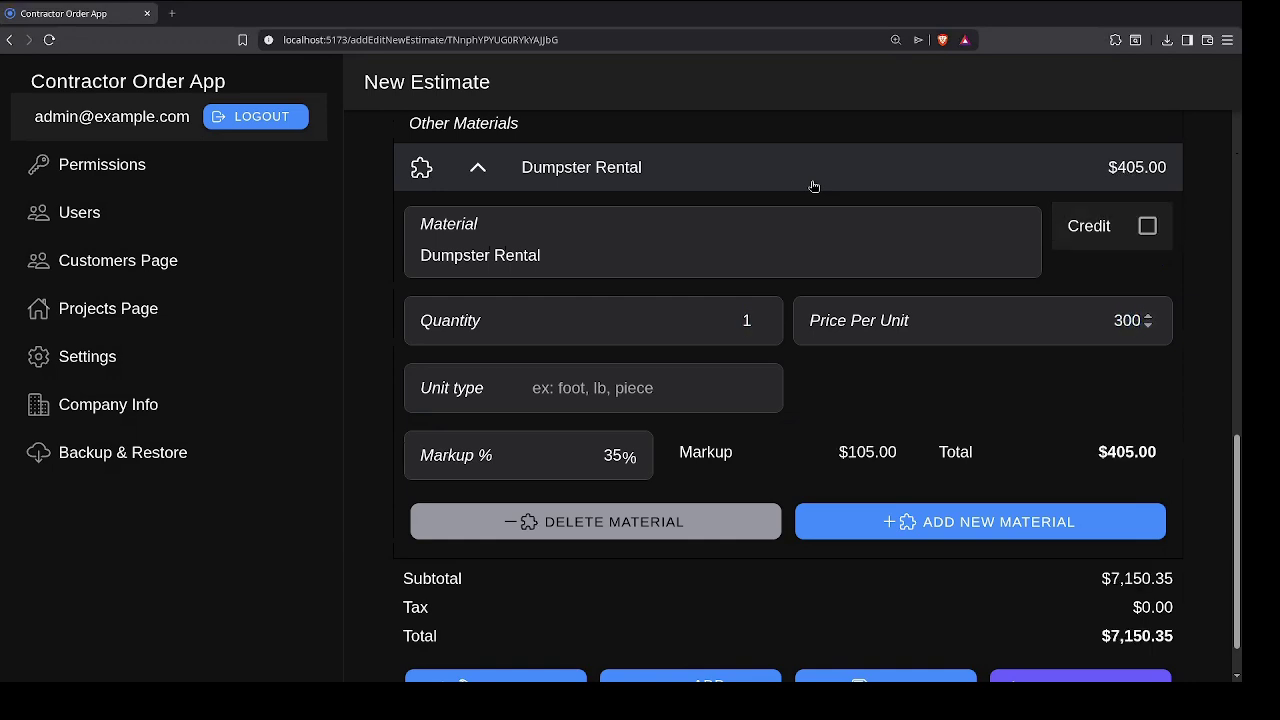
scroll(903, 549, "down", 1)
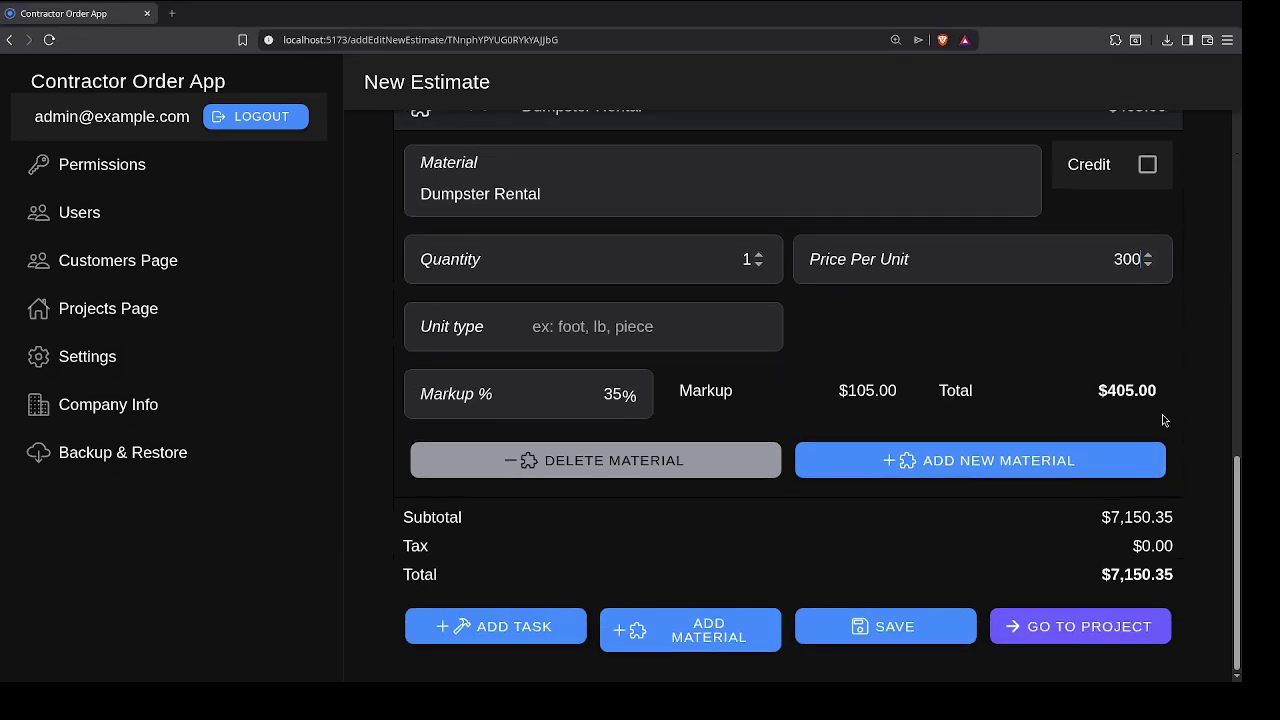
Step: Save the estimate, return to the project page, and create a new change order
left_click(920, 628)
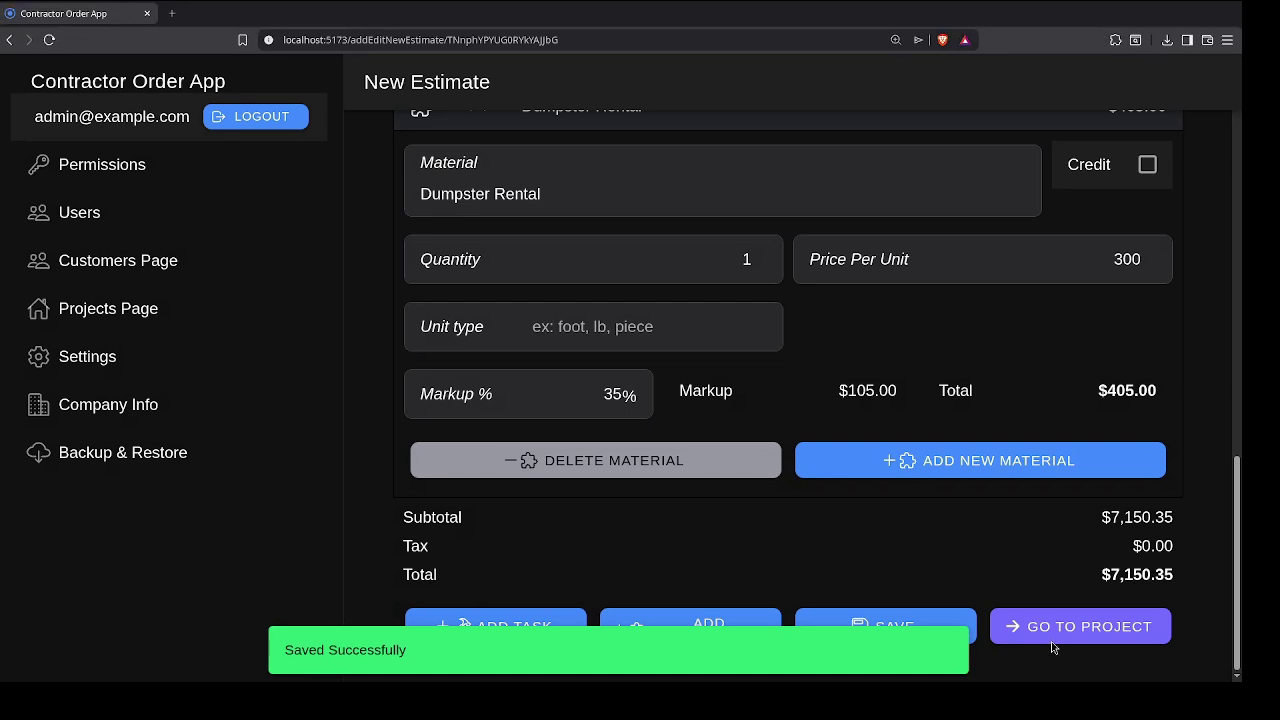
left_click(1051, 641)
left_click(711, 381)
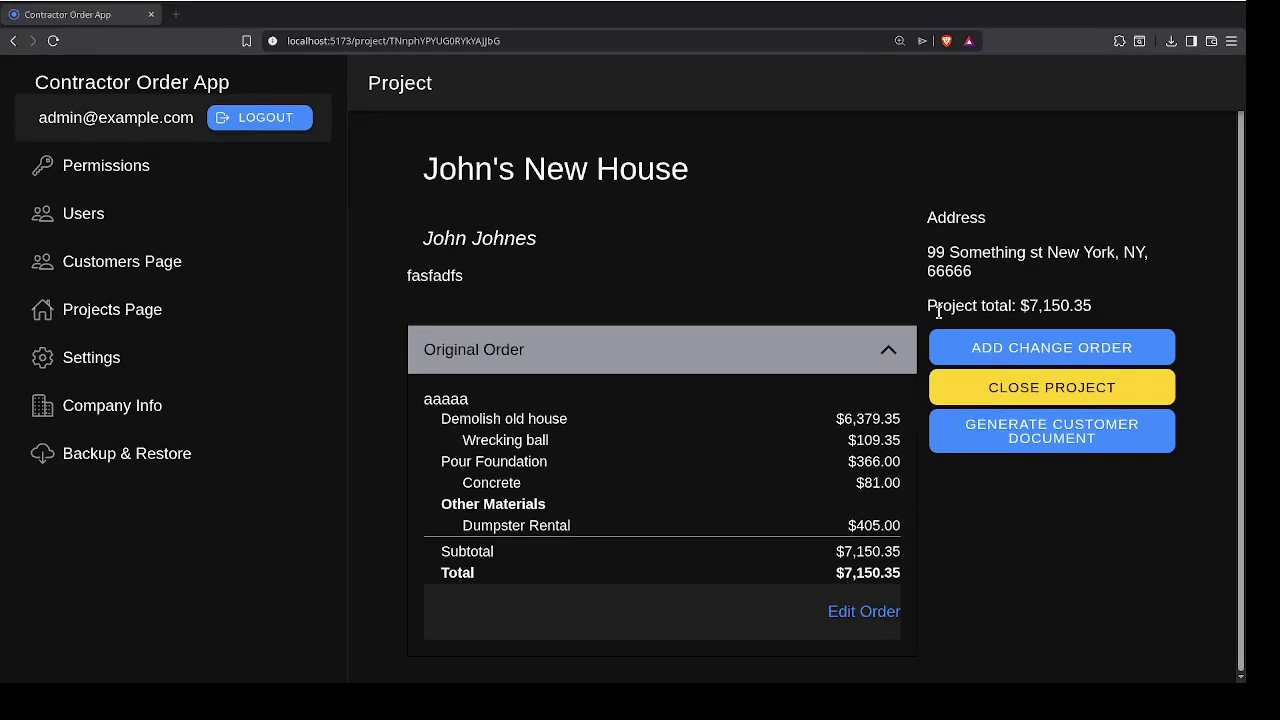
left_click(1076, 347)
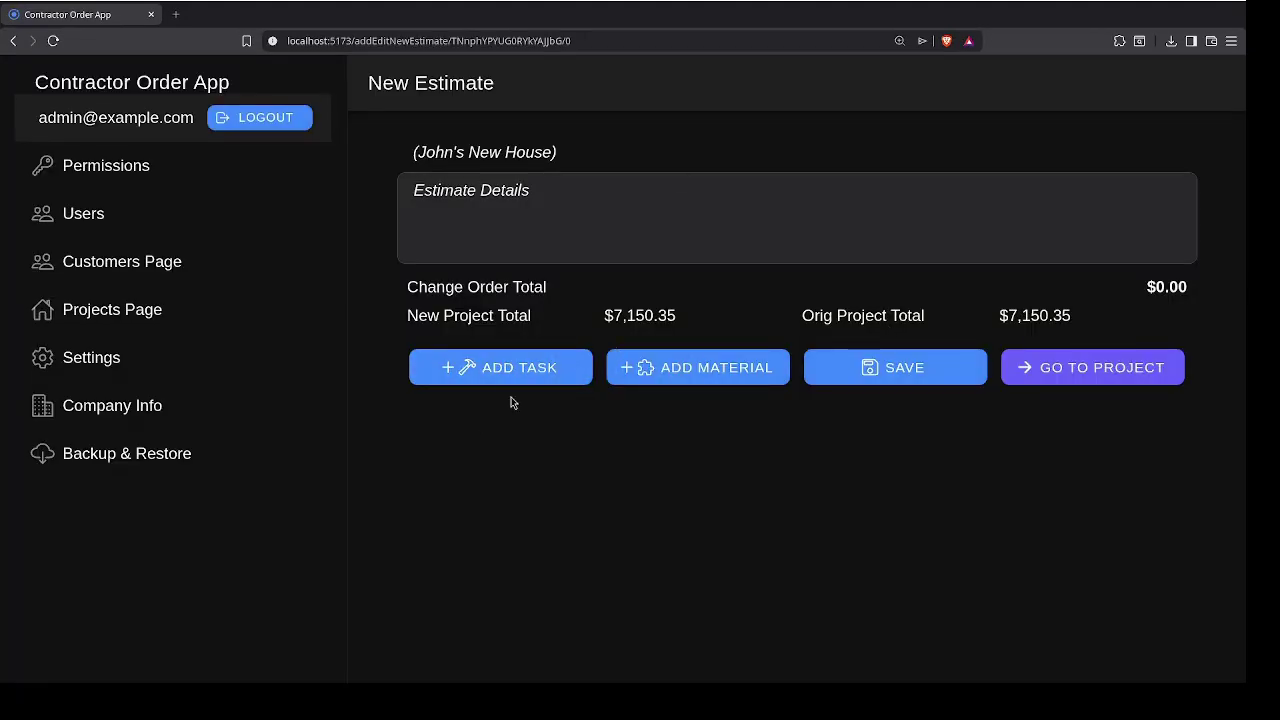
Step: Add a 2-hour 'Credit' task flagged as a credit, totalling -$190.00
left_click(508, 375)
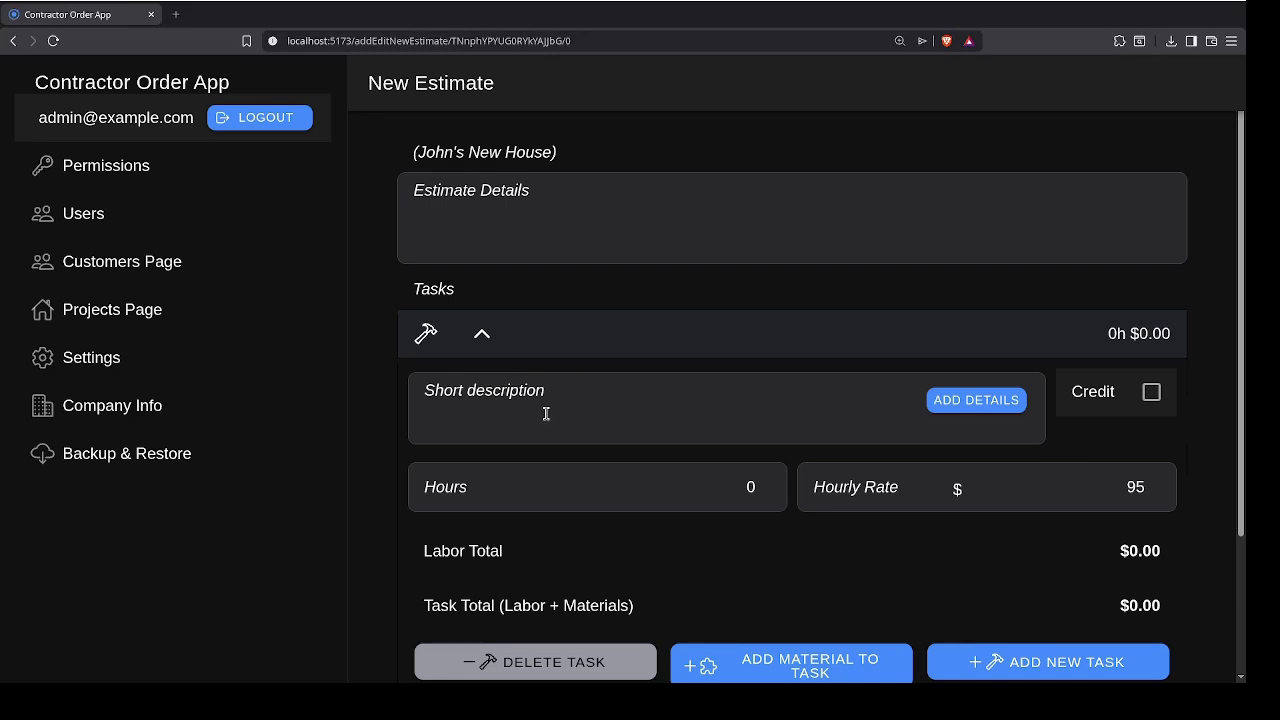
key("shift+Tab")
type("Credit")
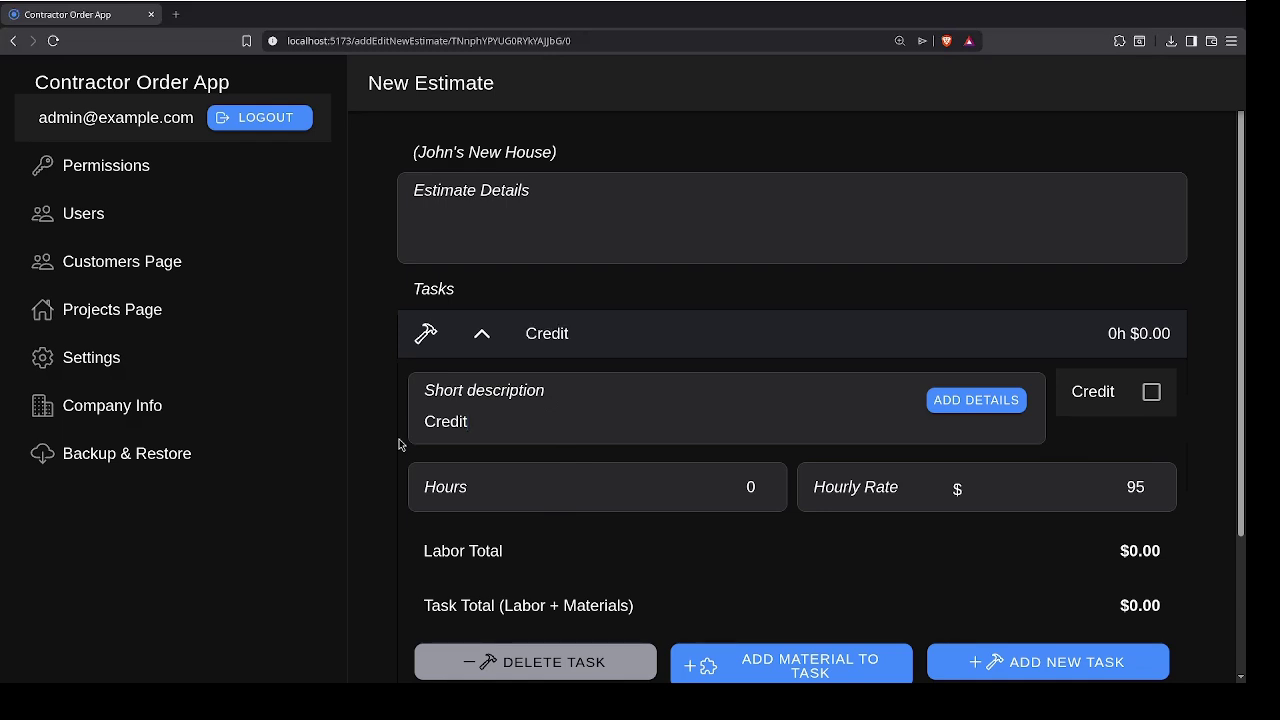
left_click(1151, 392)
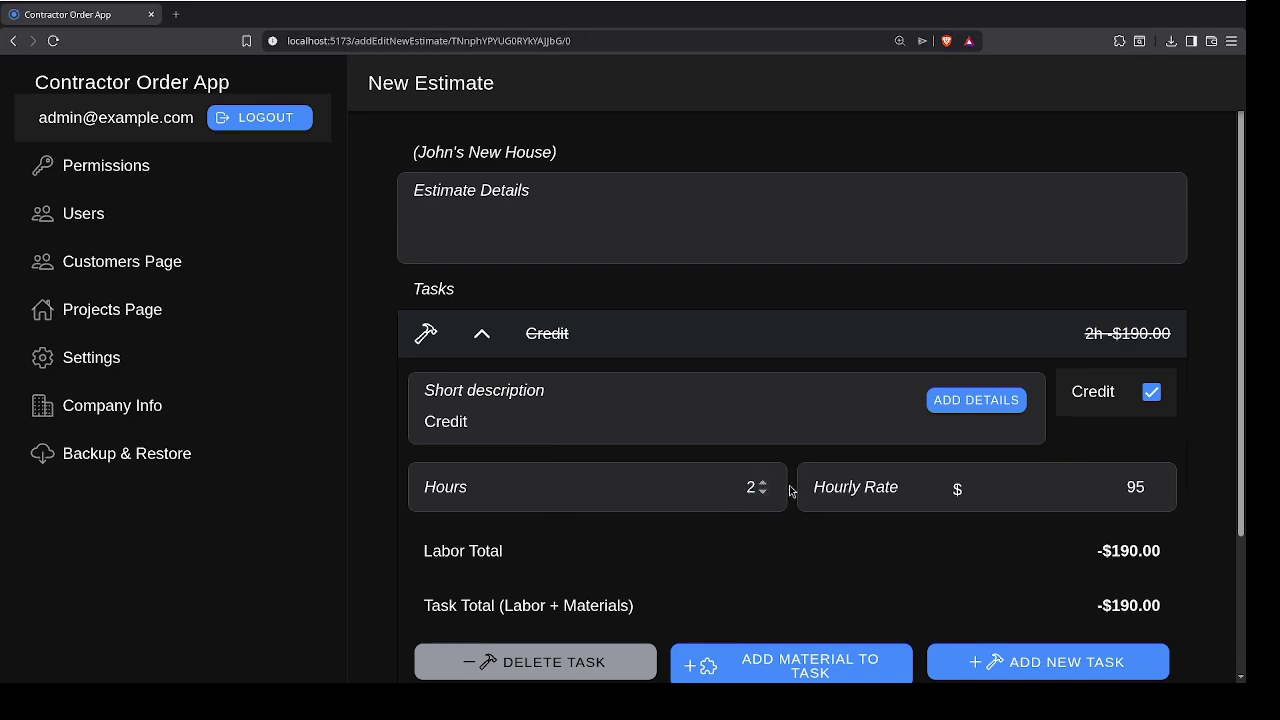
scroll(880, 374, "down", 1)
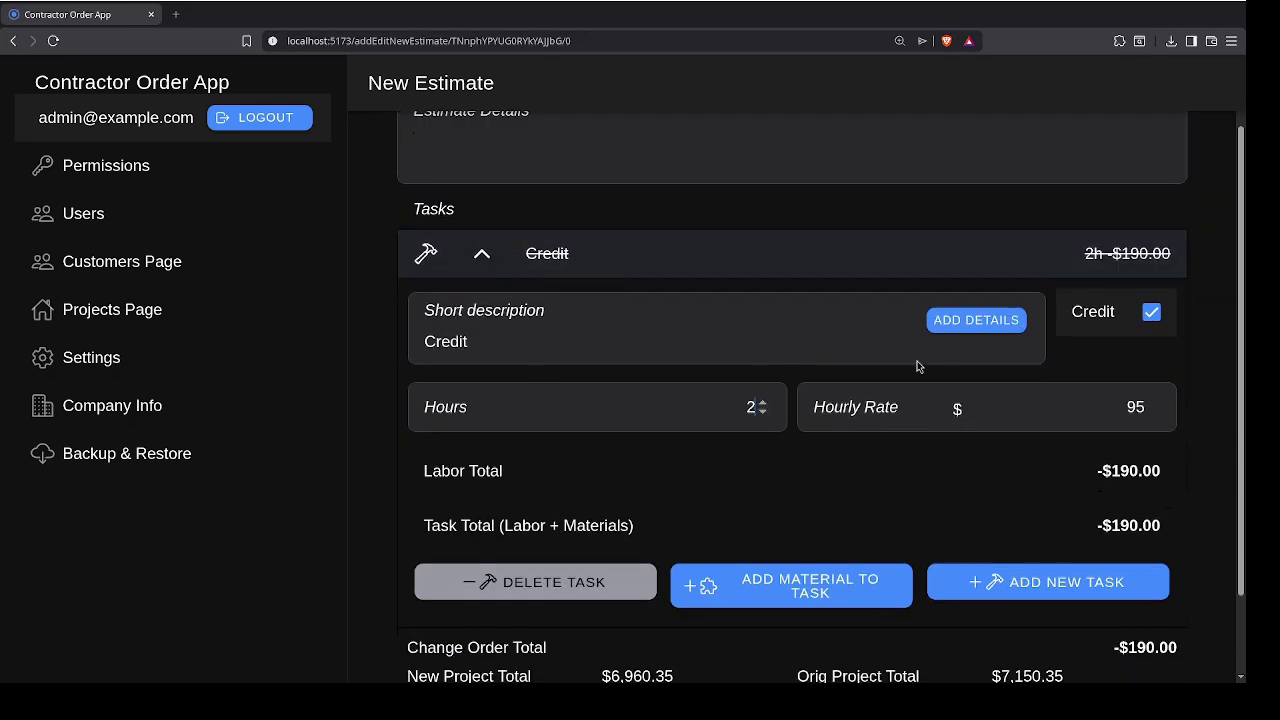
scroll(689, 557, "down", 1)
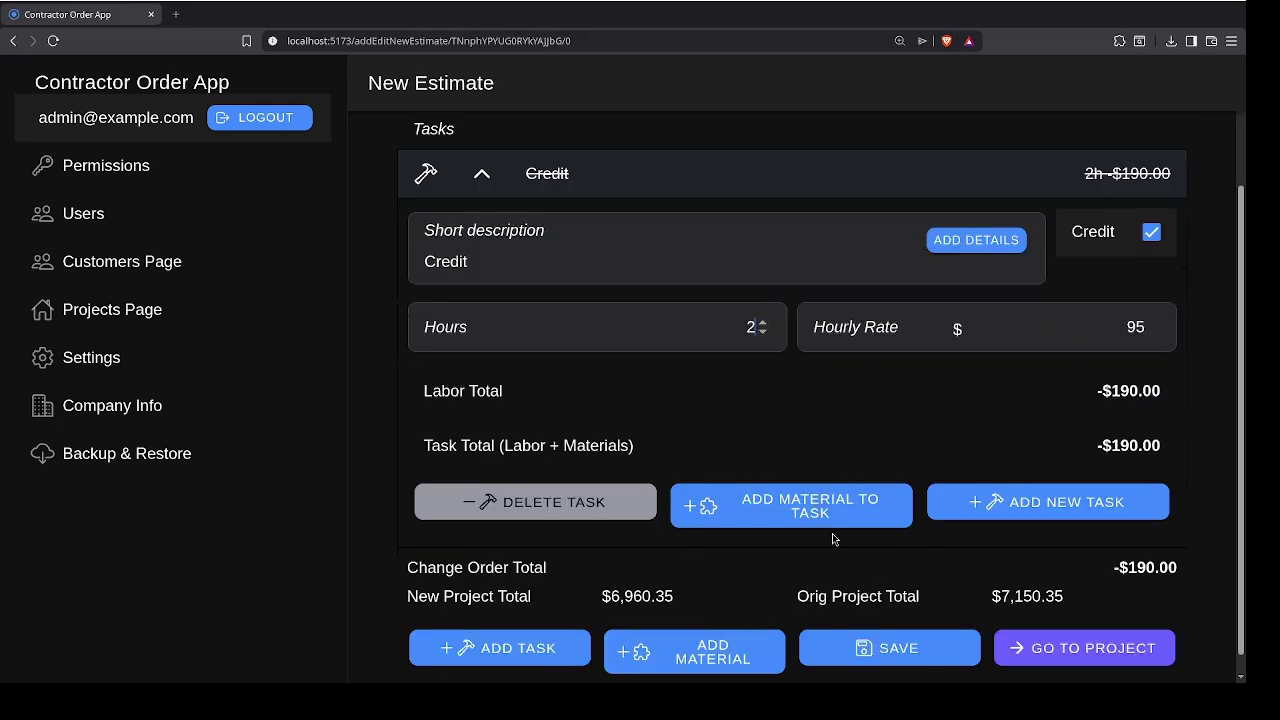
Step: Add a credited 'Extra bricks' material, 2 at $1.20 each, subtracting $3.24
left_click(802, 519)
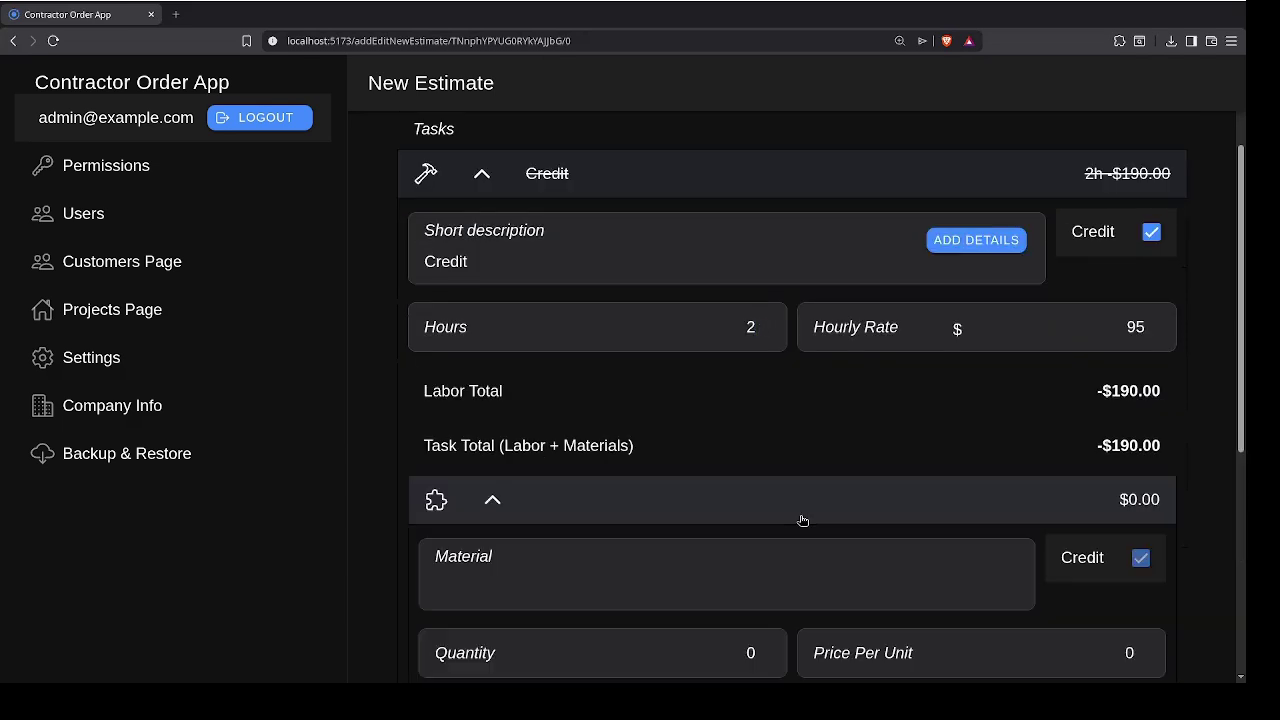
type("E")
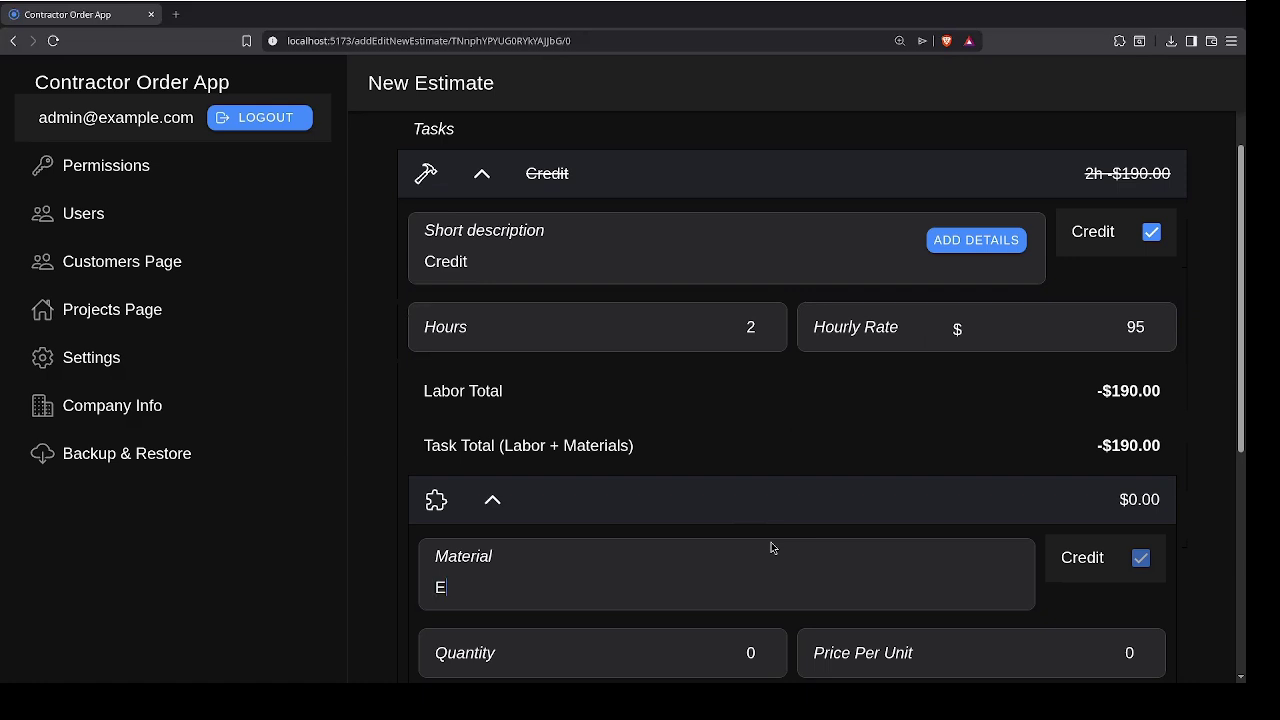
type("xtra bricsk")
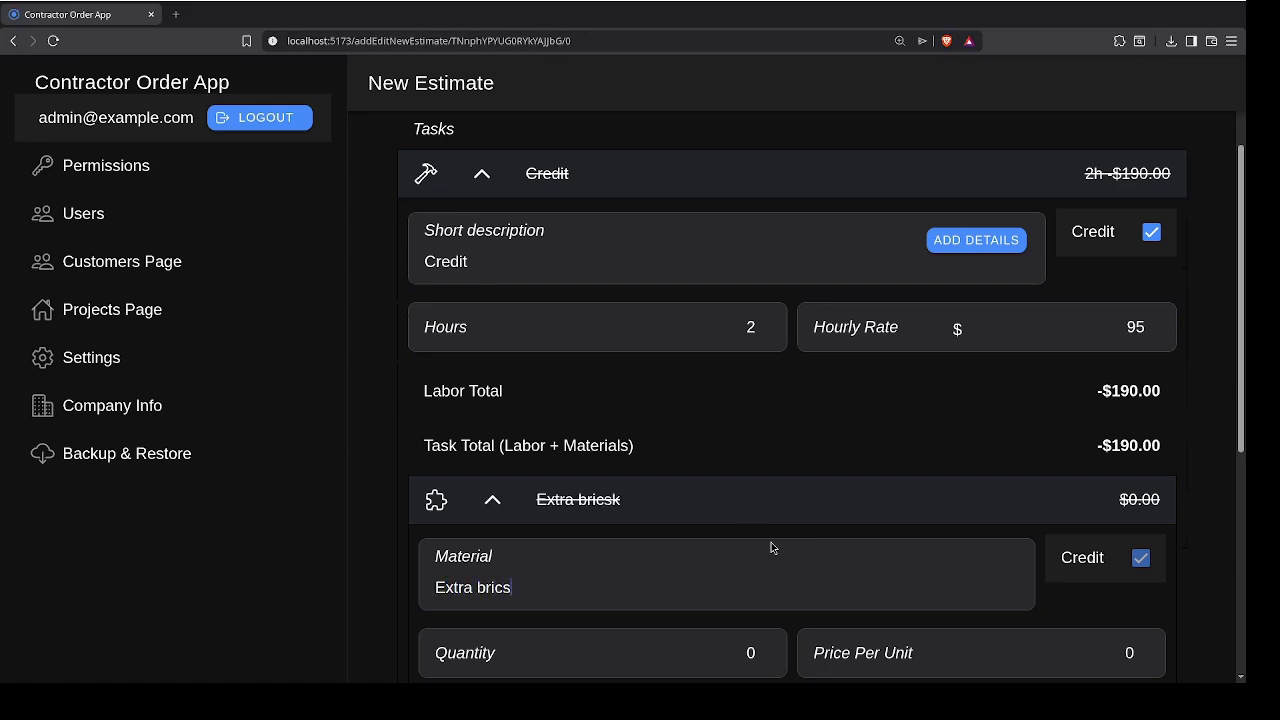
key("BackSpace")
type("k")
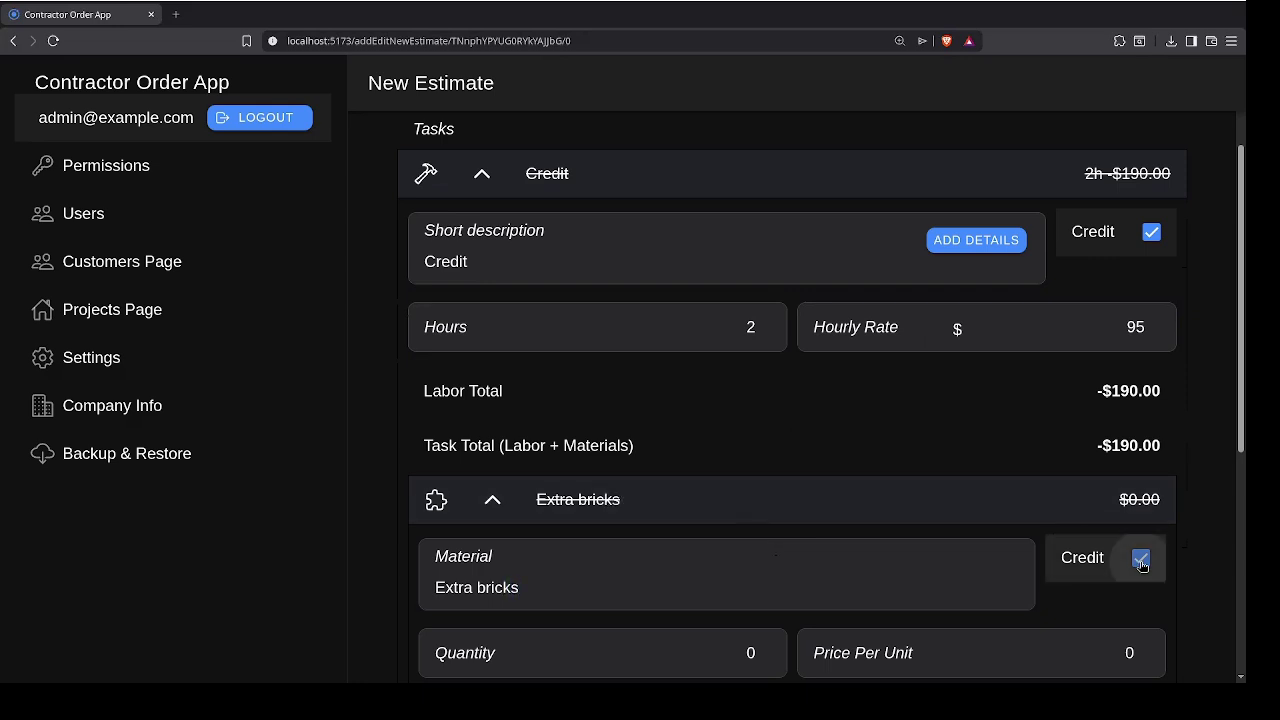
scroll(1137, 451, "down", 2)
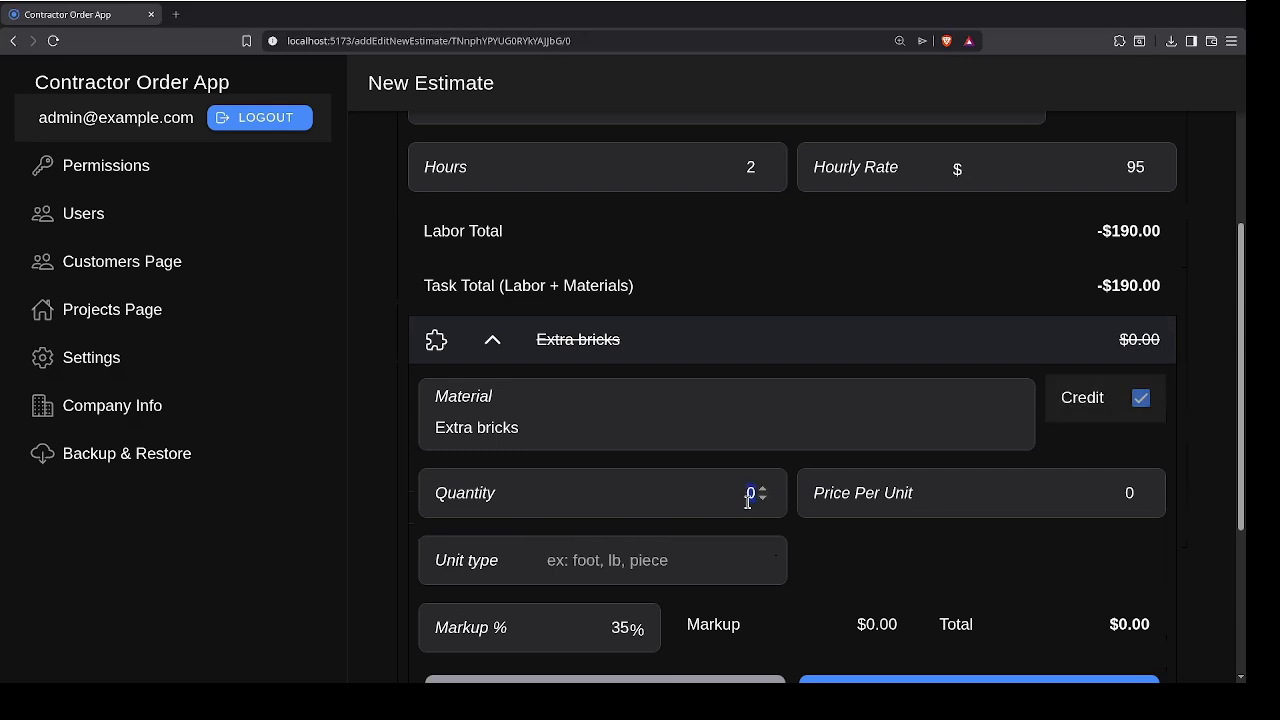
left_click(1122, 496)
type("1.2")
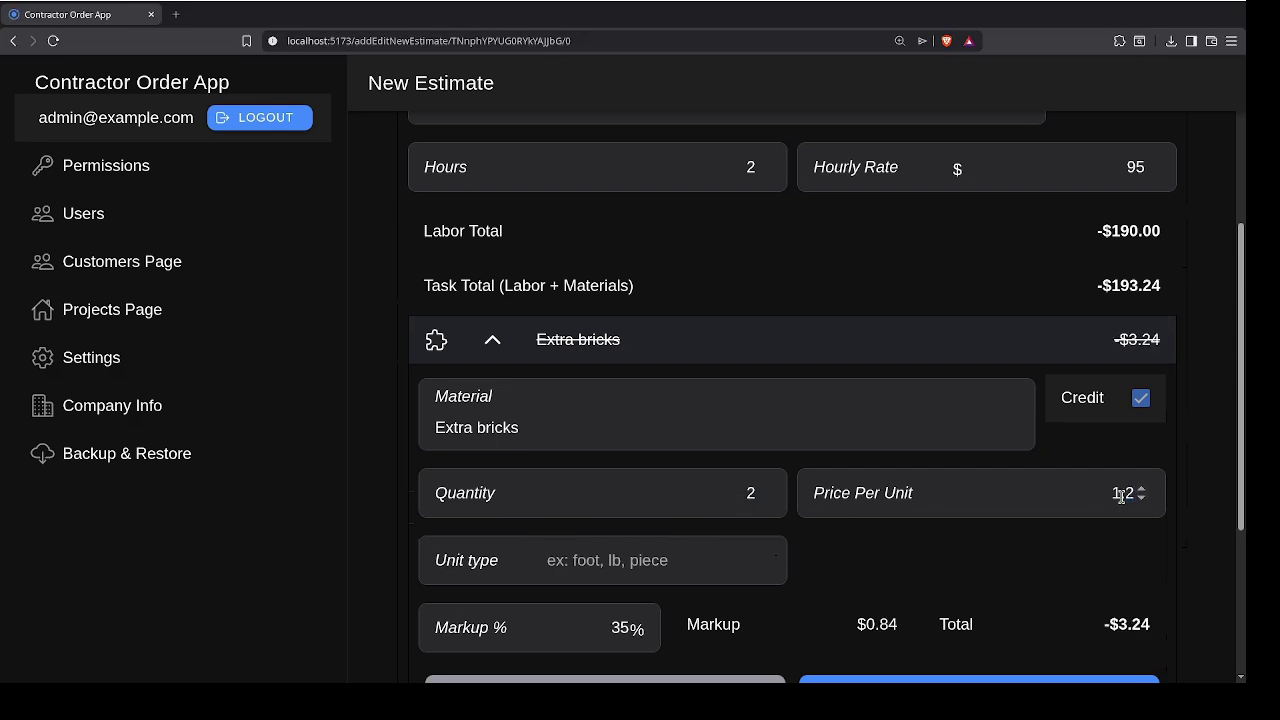
scroll(1209, 477, "down", 5)
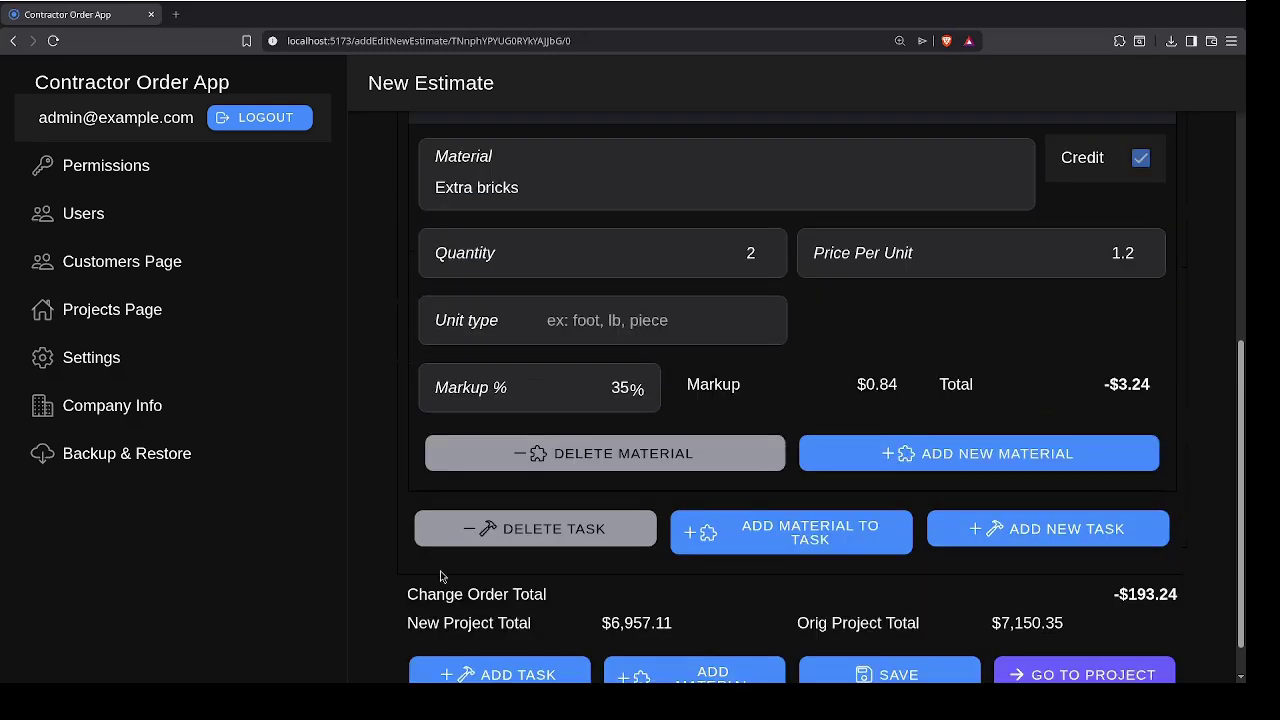
scroll(443, 574, "down", 1)
Step: Add a 4-hour 'Insulation' task worth $380.00 and save the change order
left_click(517, 626)
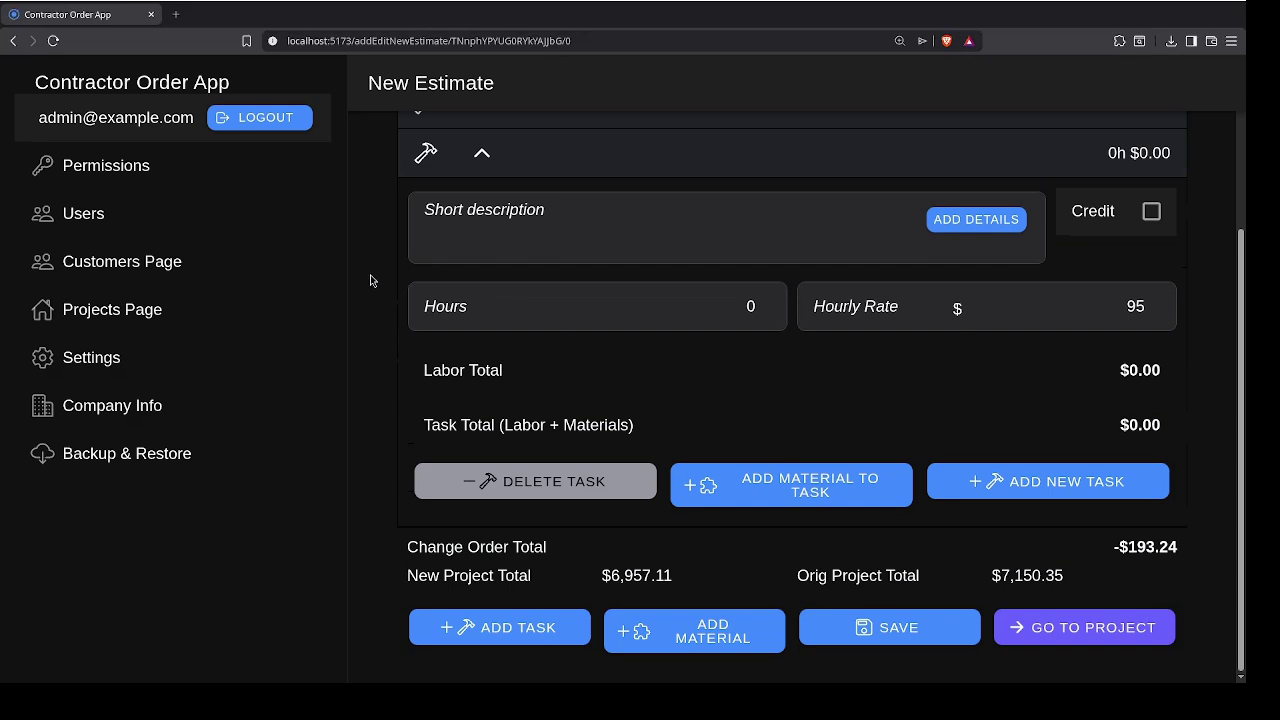
type("Insulation")
key("Tab")
key("Tab")
key("Tab")
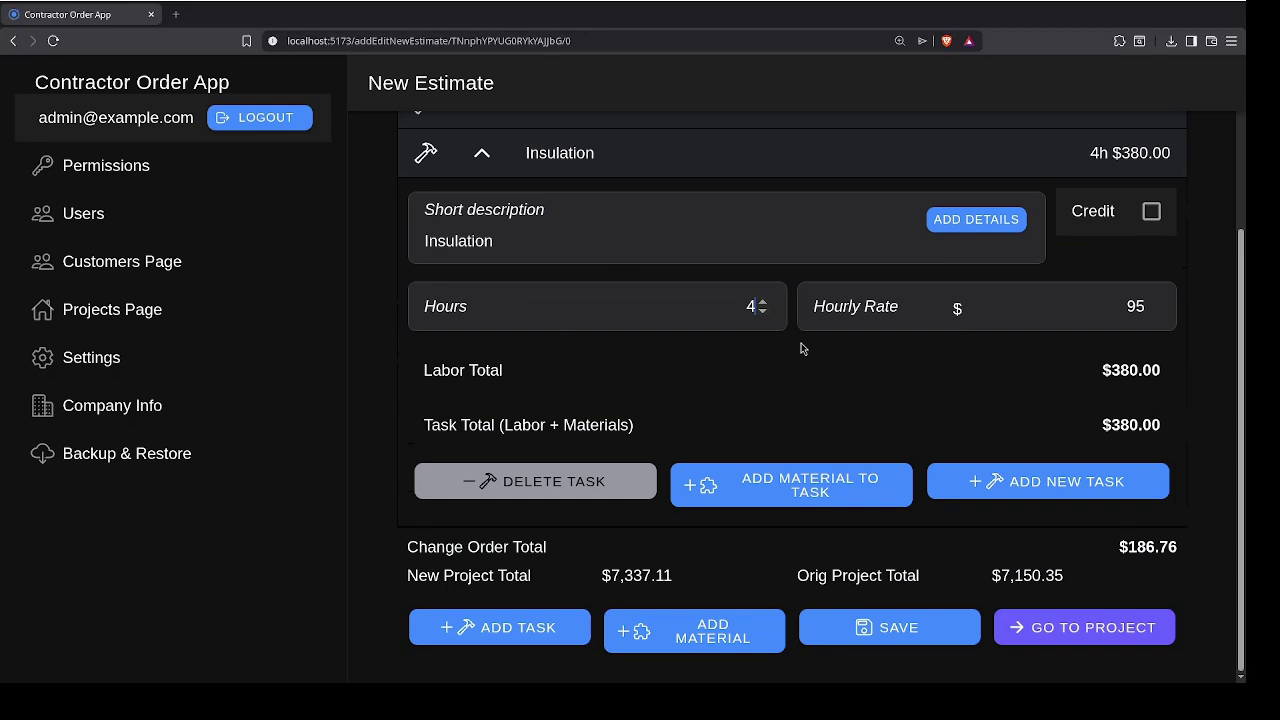
left_click(907, 634)
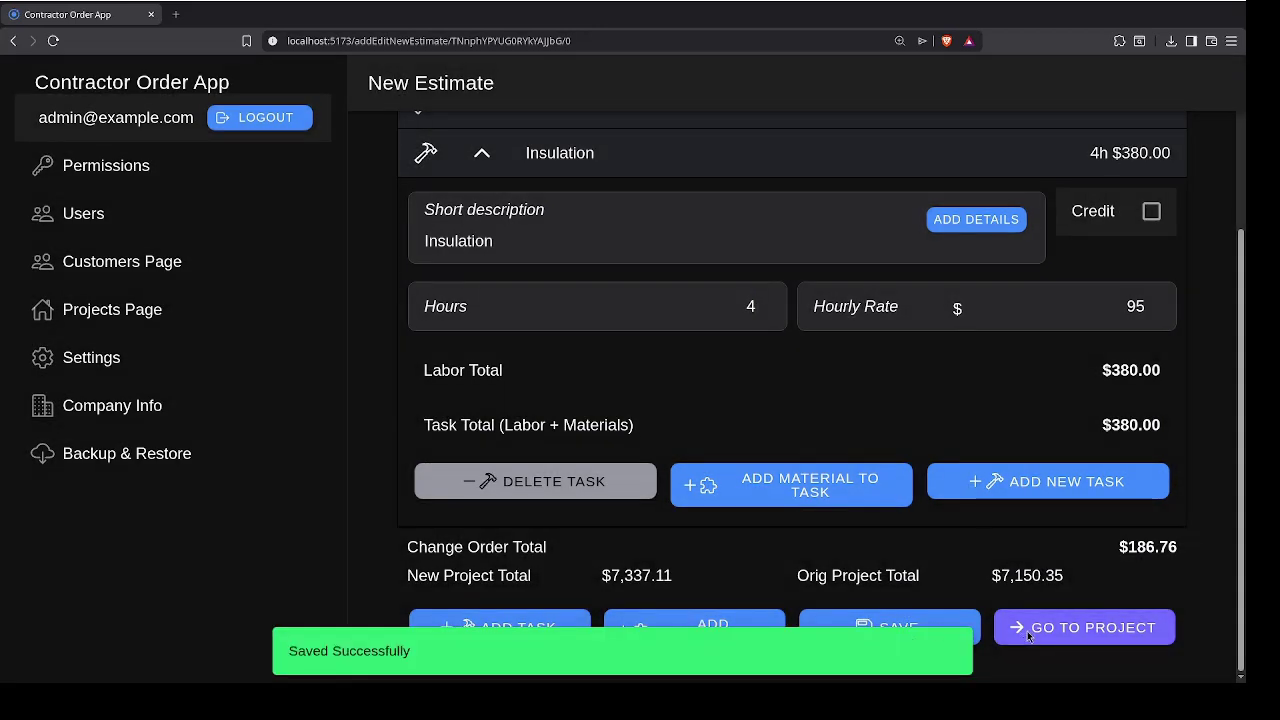
left_click(1028, 636)
Step: Save before leaving, collapse Original Order and expand Change Order 1 showing $186.76
left_click(698, 368)
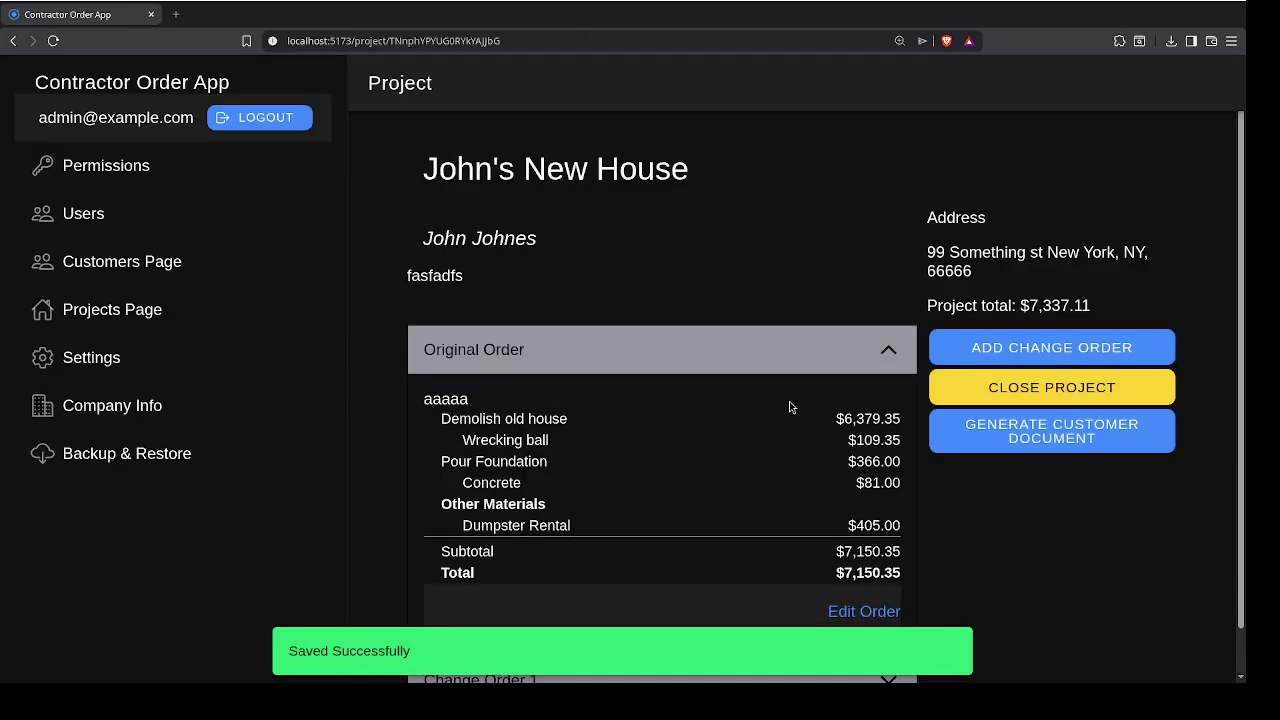
left_click(872, 362)
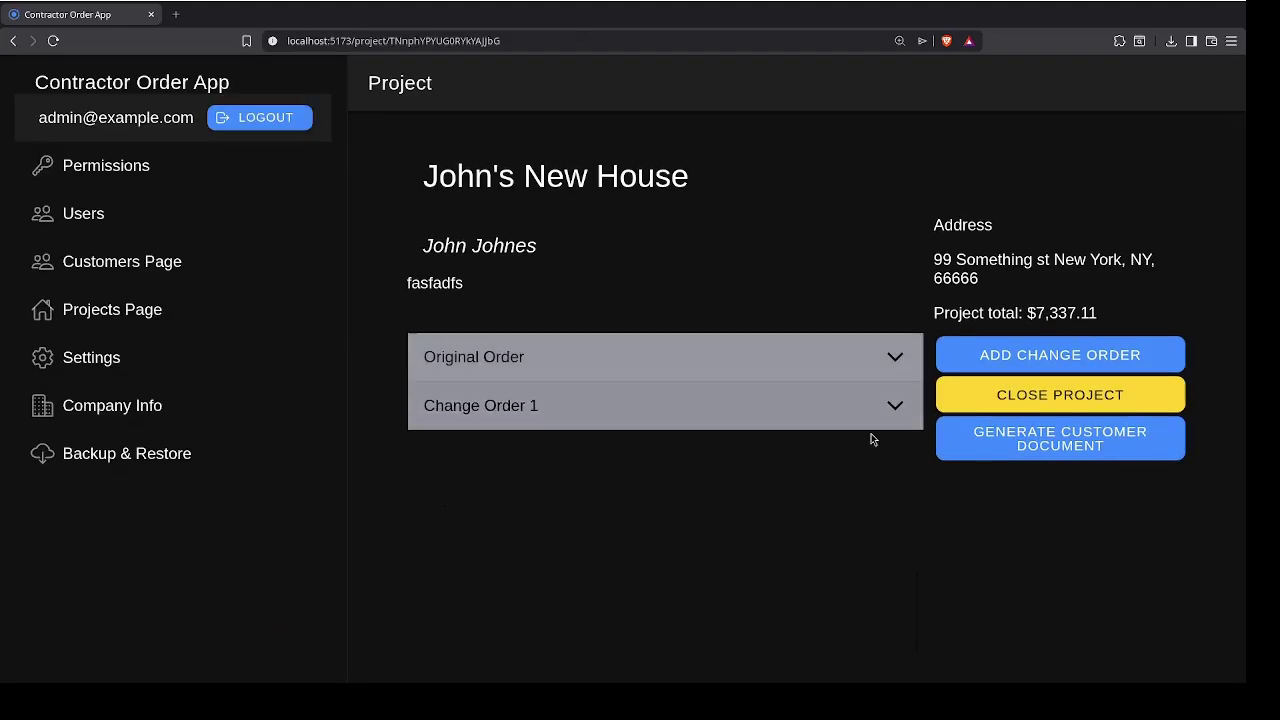
left_click(894, 406)
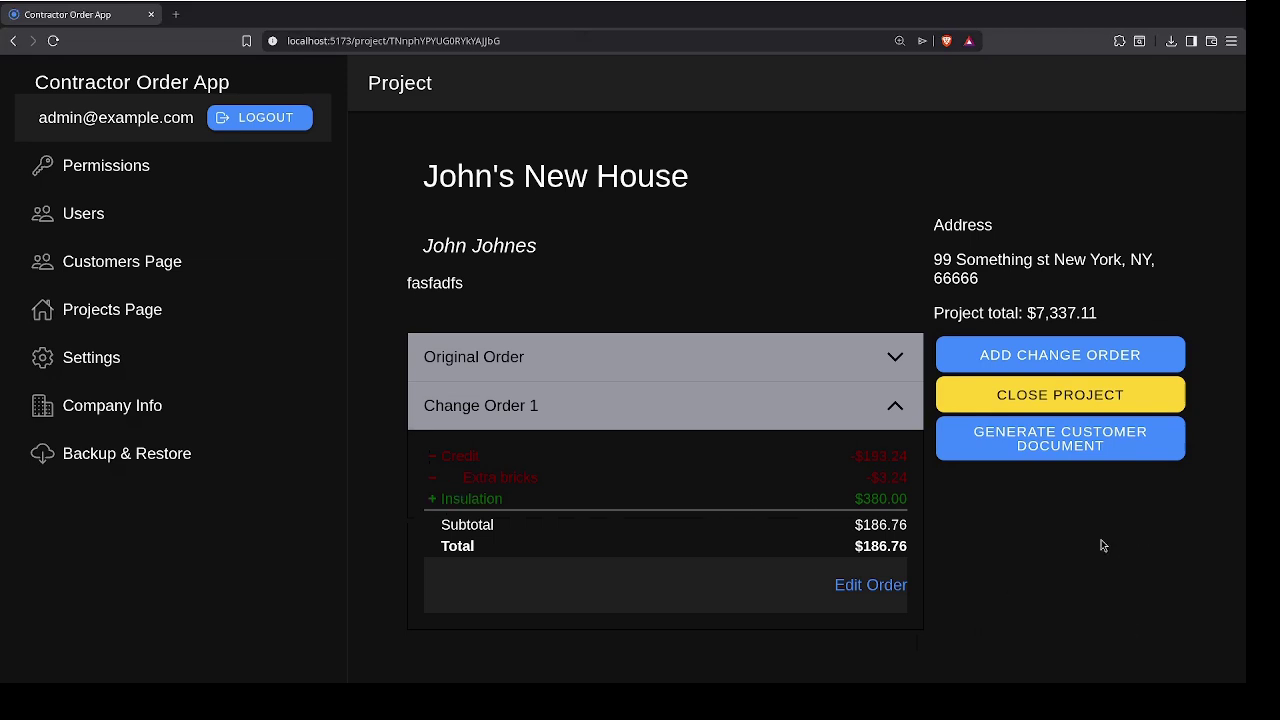
Step: Generate and save Johns_New_House_Project_Document.pdf, then open it from the downloads list
left_click(1056, 438)
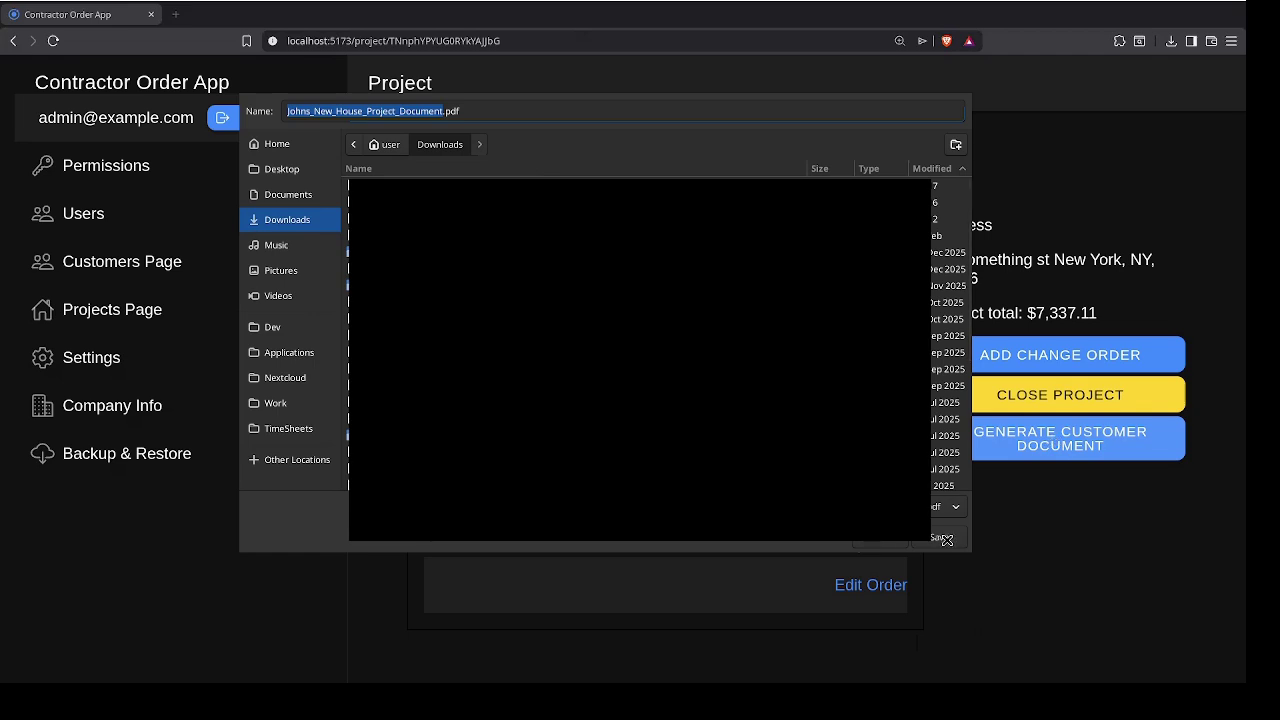
left_click(946, 540)
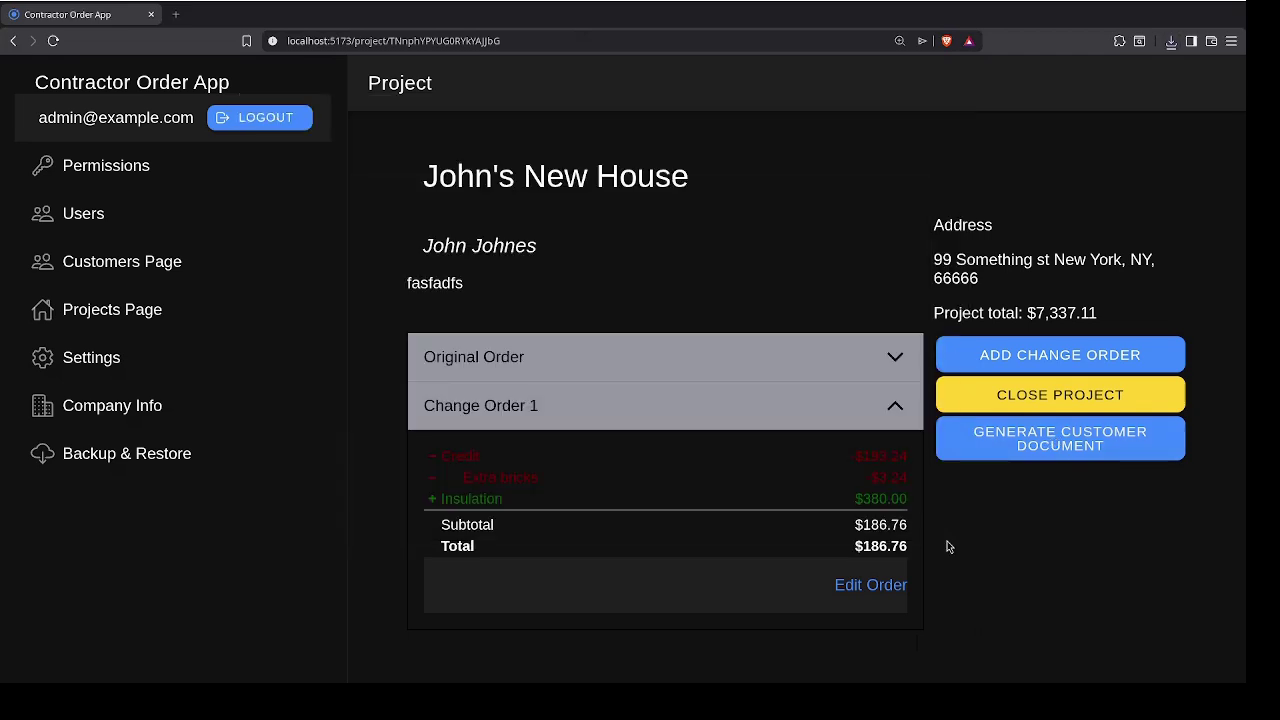
left_click(1171, 41)
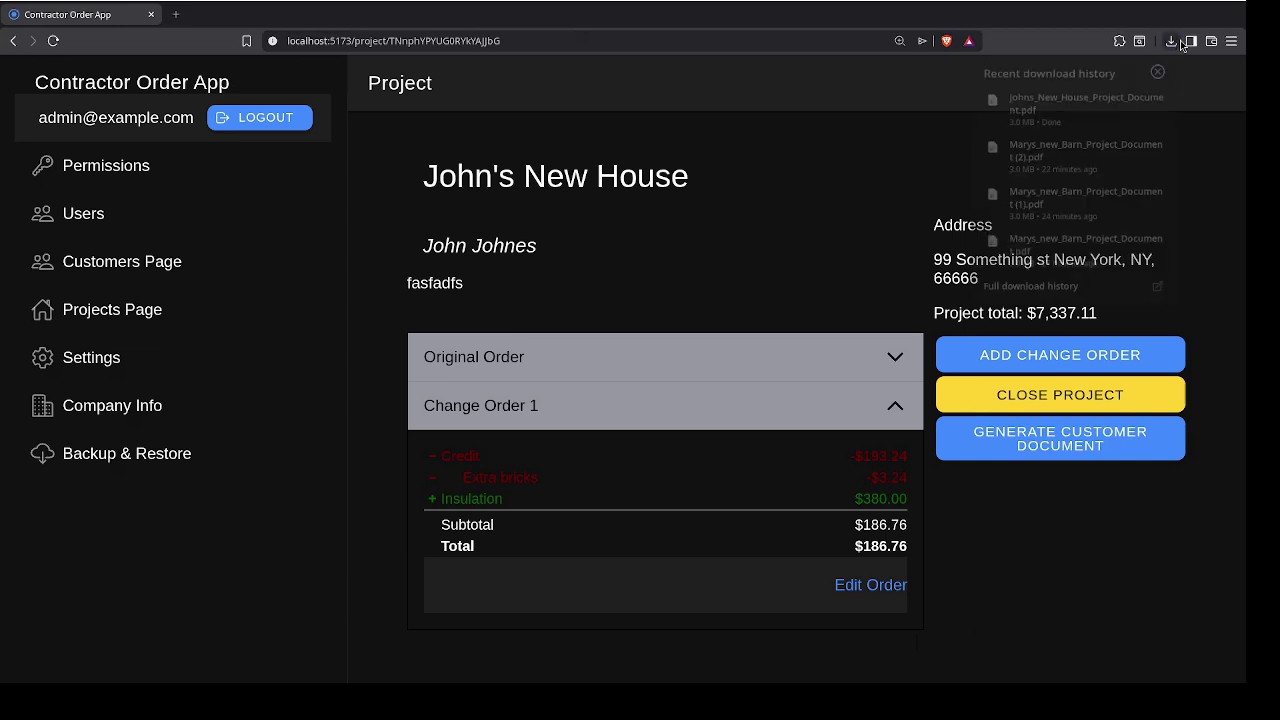
left_click(1086, 96)
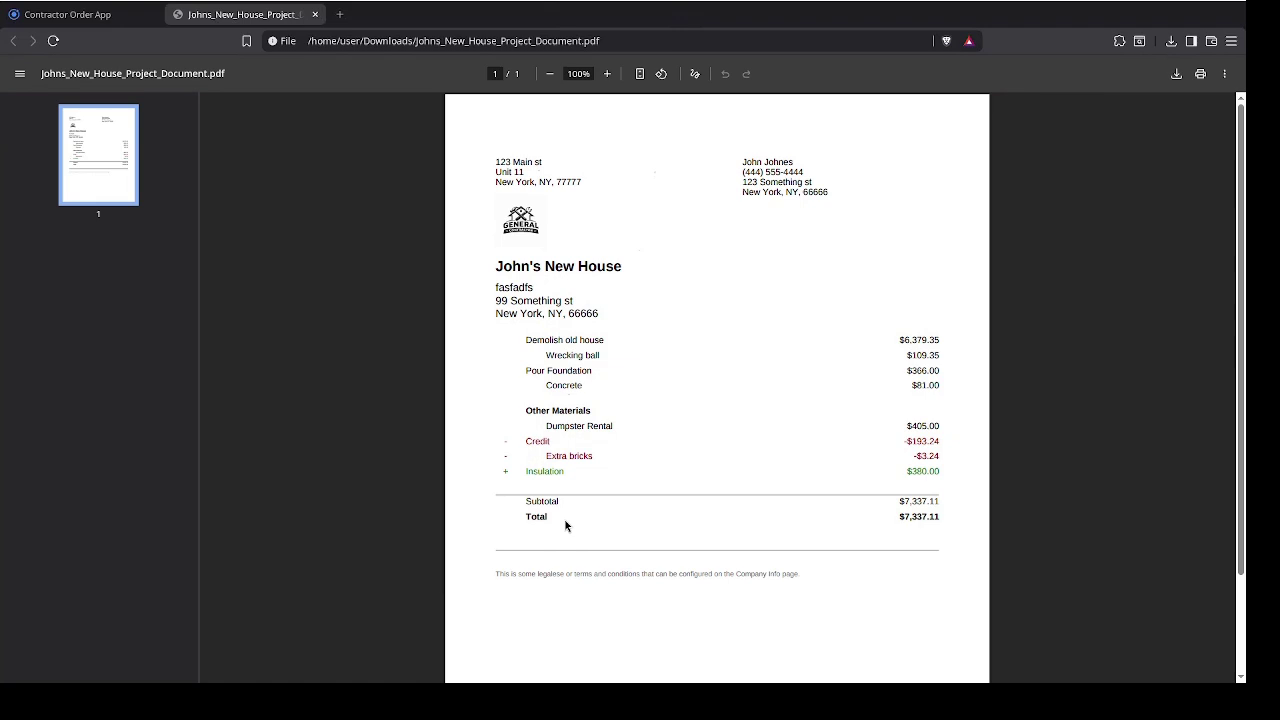
Step: Return to the Contractor Order App and open its Settings page via Projects
left_click(97, 22)
left_click(40, 312)
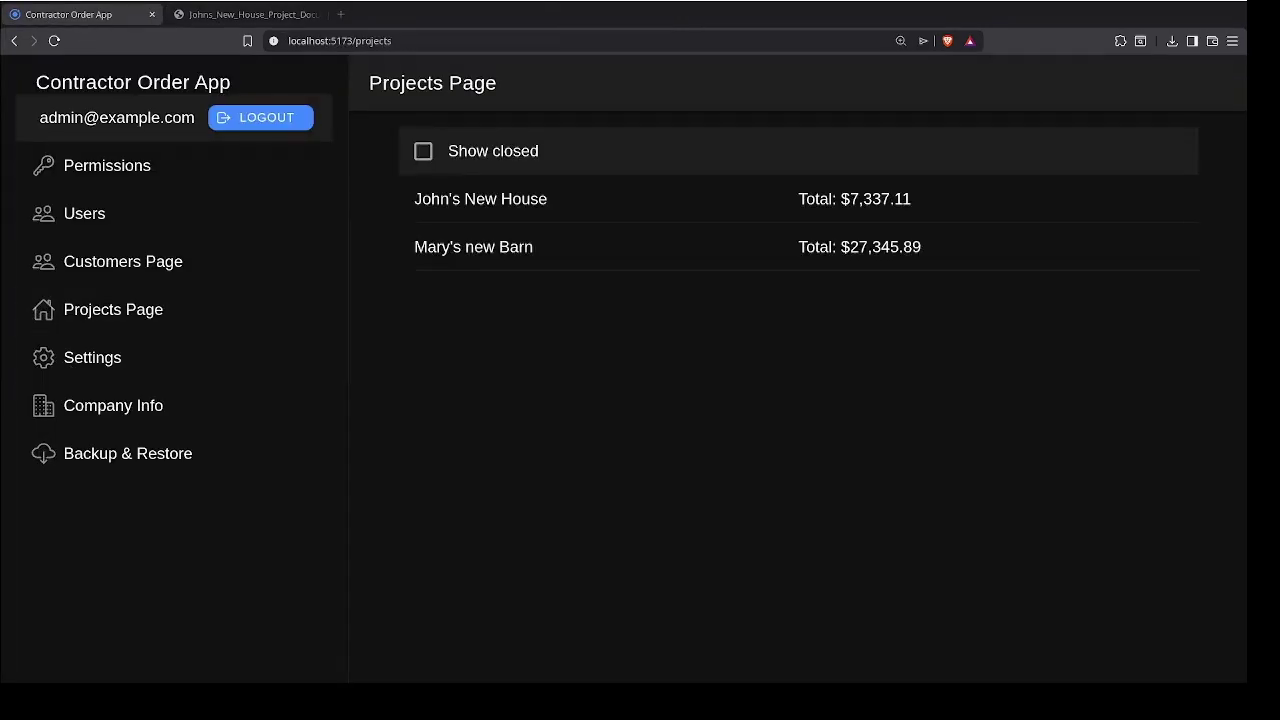
left_click(110, 368)
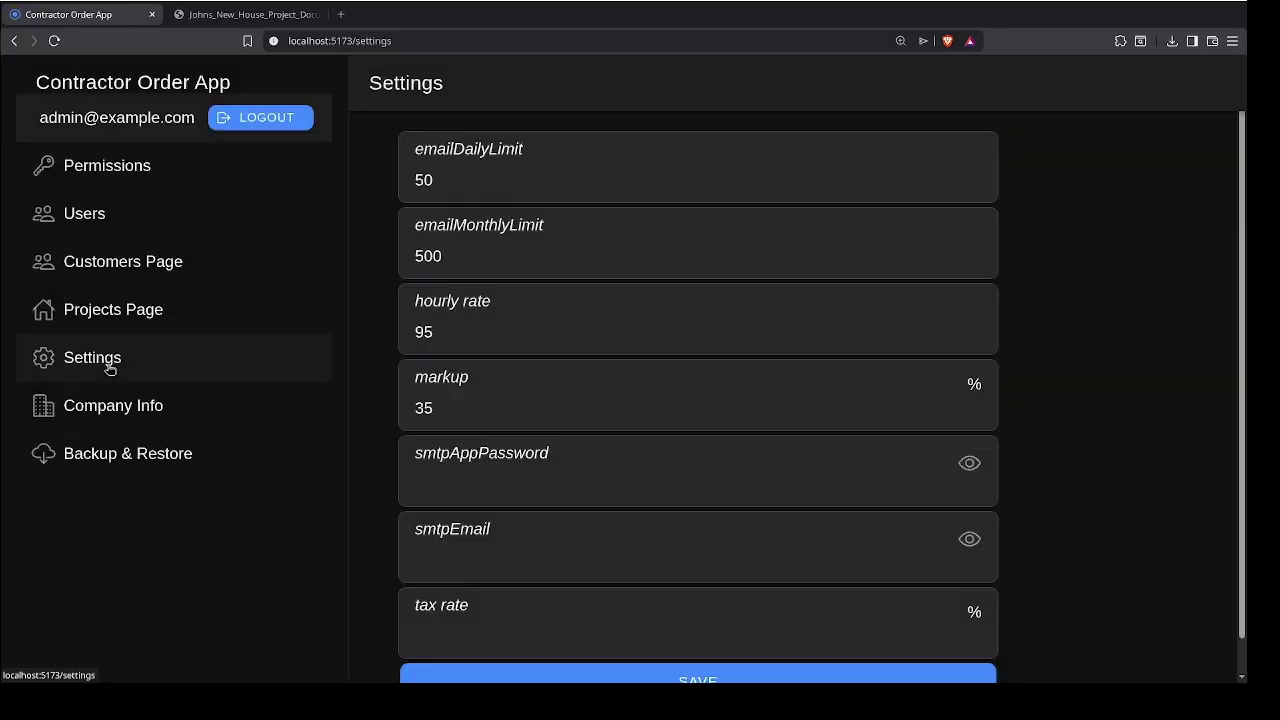